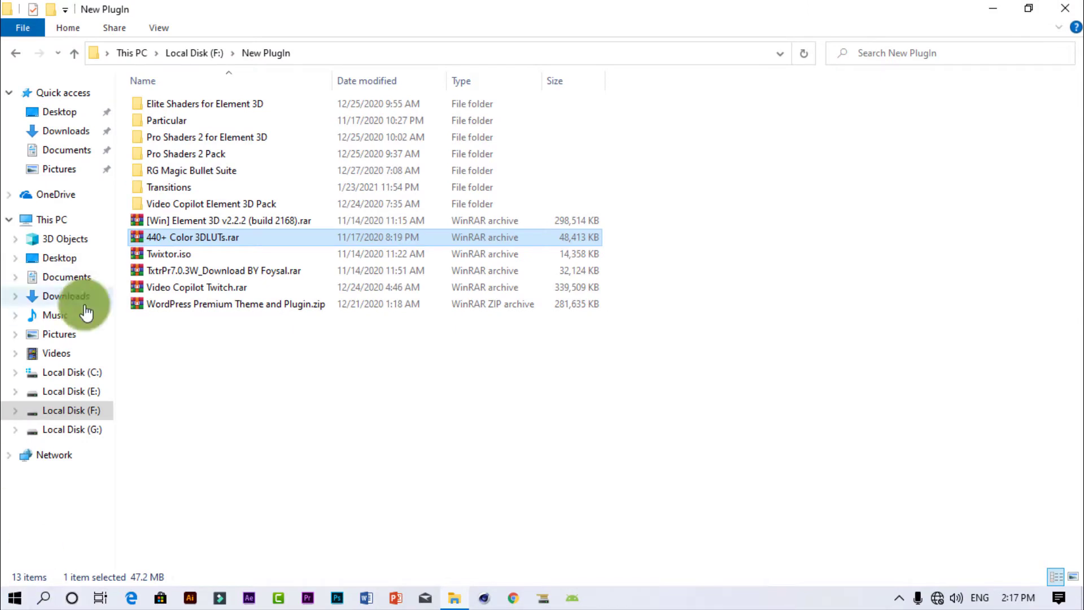
Step: Select the 440+ Color 3DLUTs.rar archive, and close the New PlugIn folder window
left_click(277, 367)
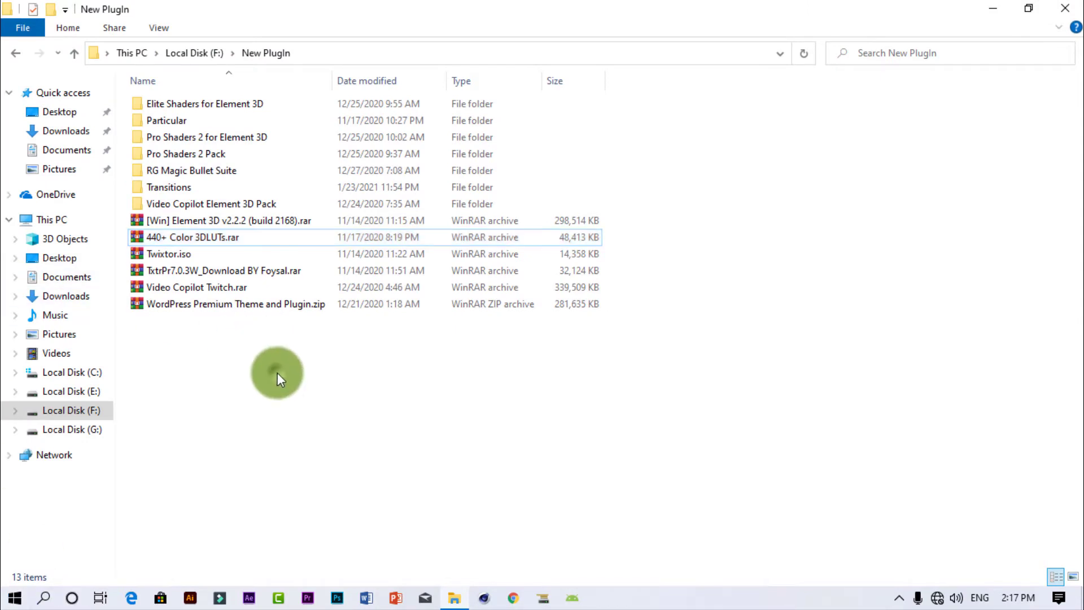
left_click(266, 236)
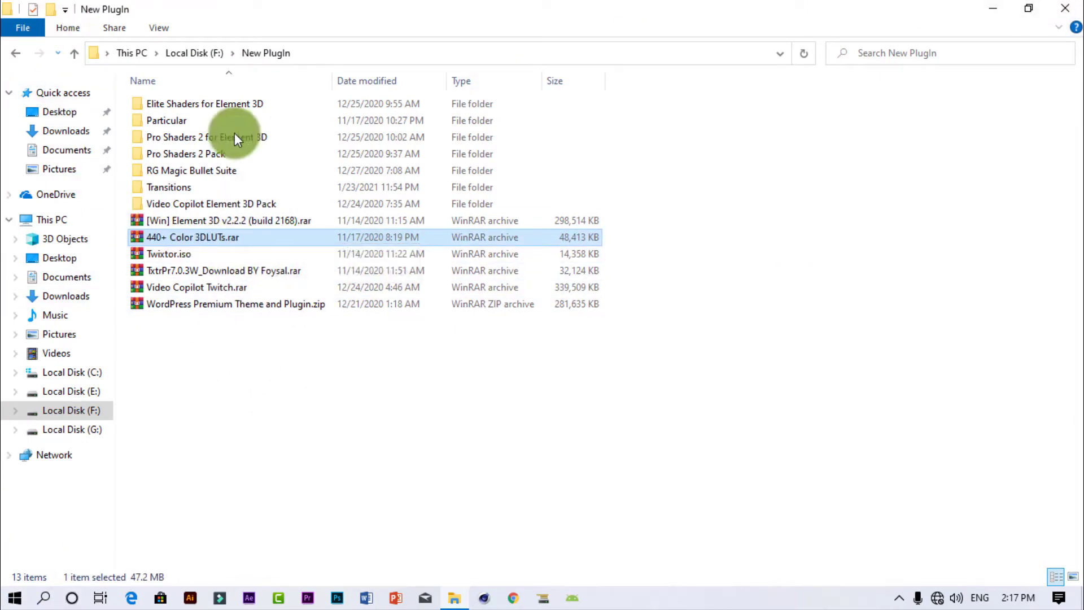
left_click(1069, 11)
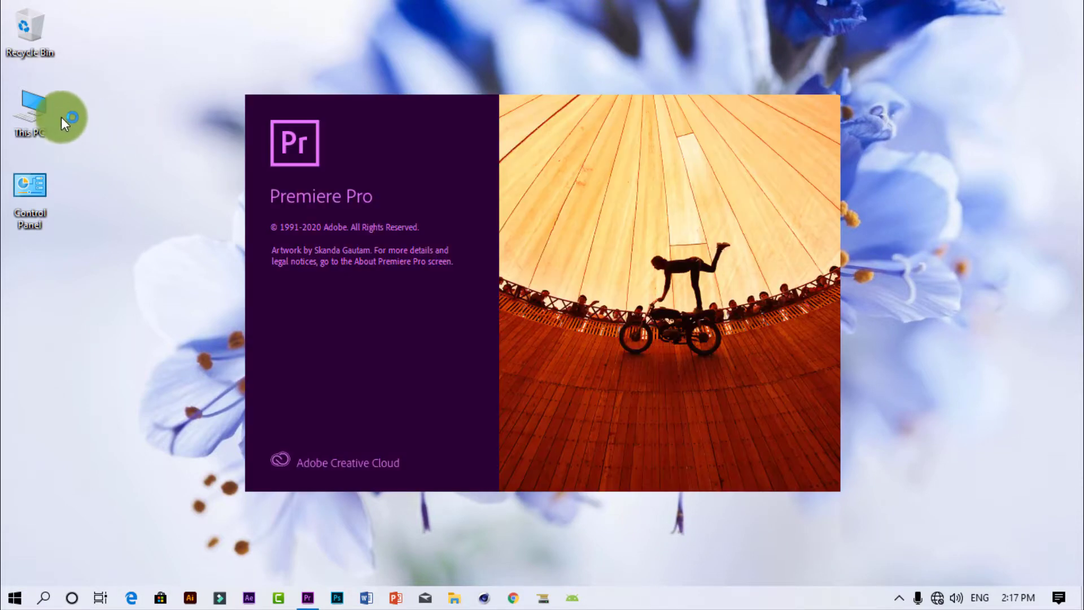
Step: Look inside the Video FX Presets Package_V6 folder in New Update on Local Disk (G:), and return to its parent folder
double_click(35, 118)
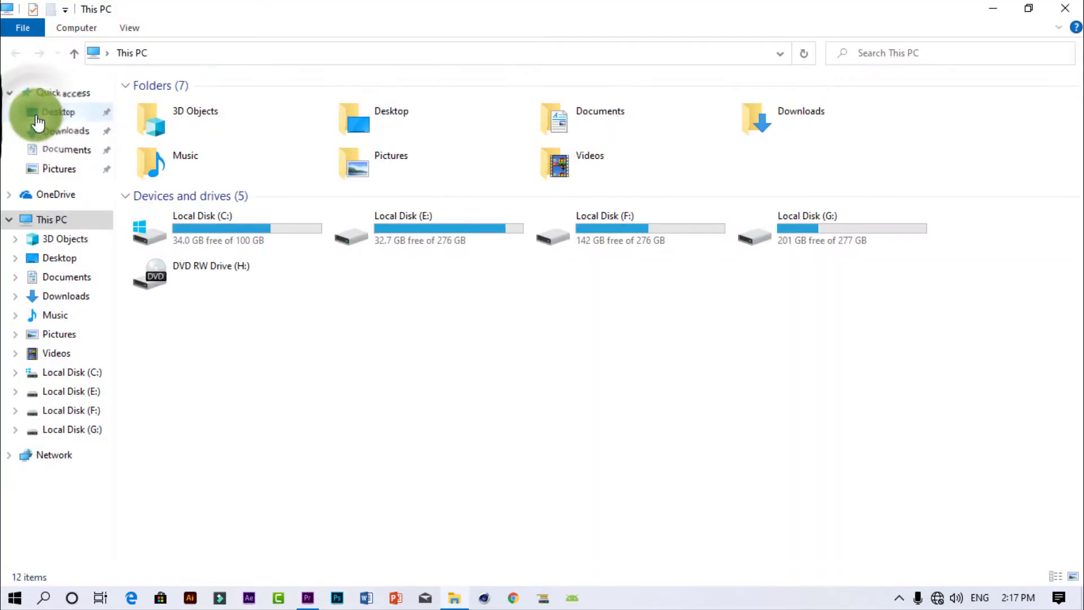
left_click(846, 243)
double_click(846, 242)
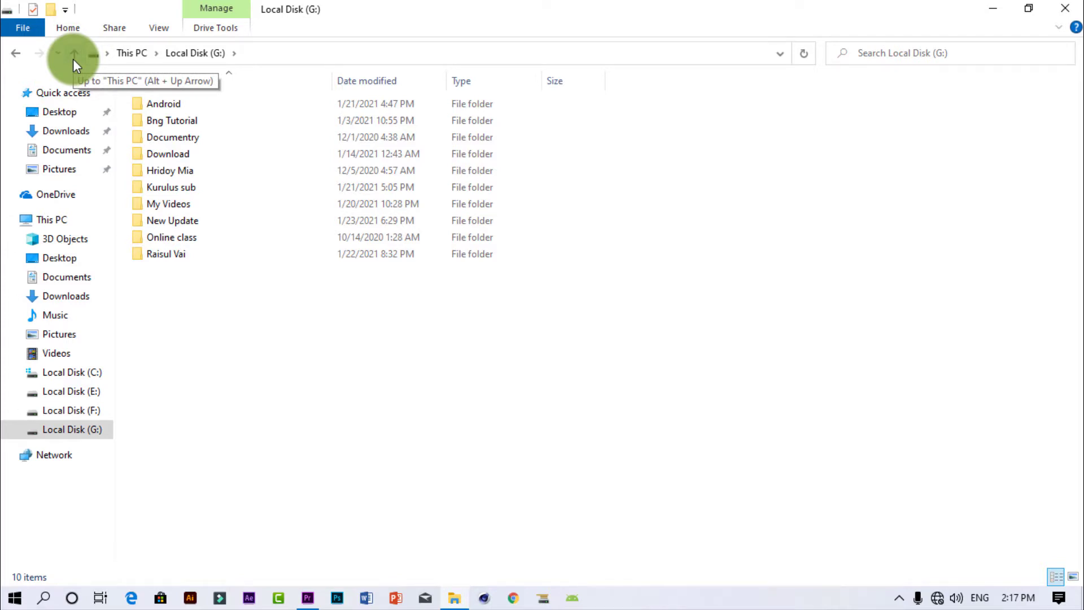
double_click(172, 220)
left_click(171, 153)
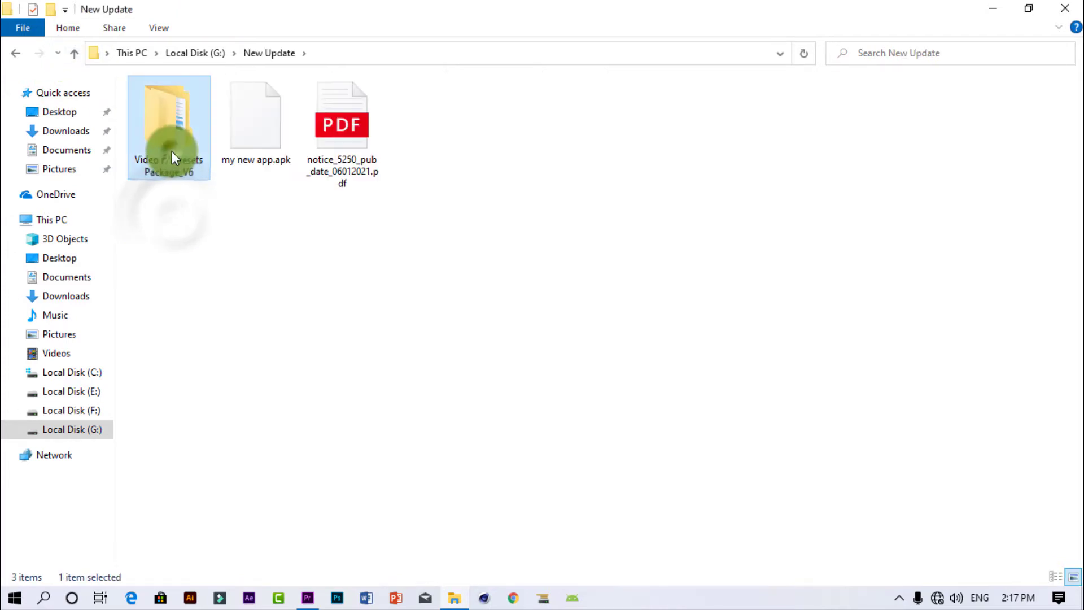
double_click(171, 151)
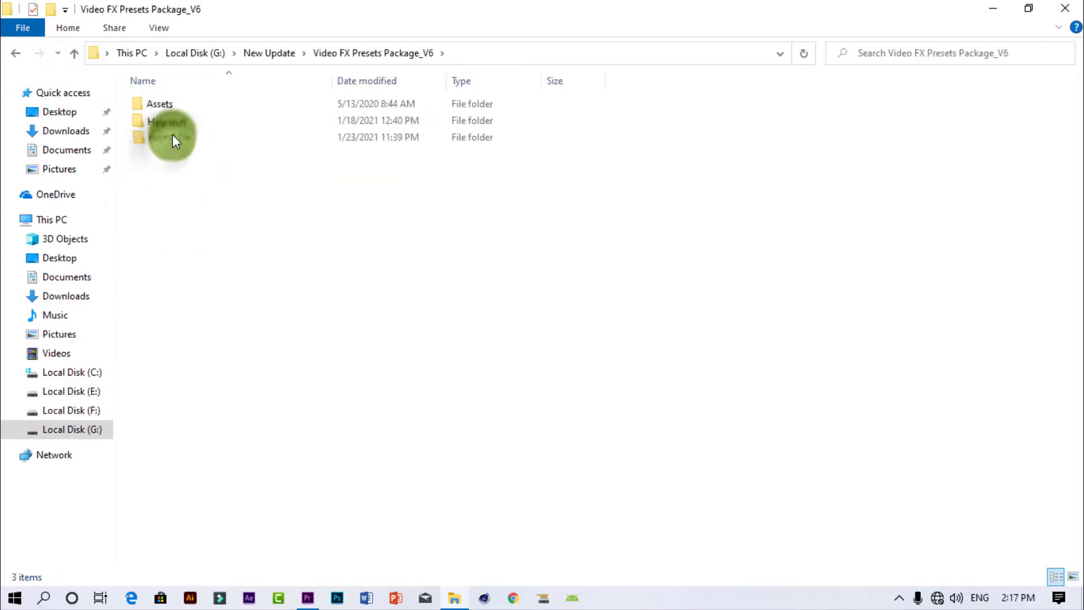
left_click(75, 49)
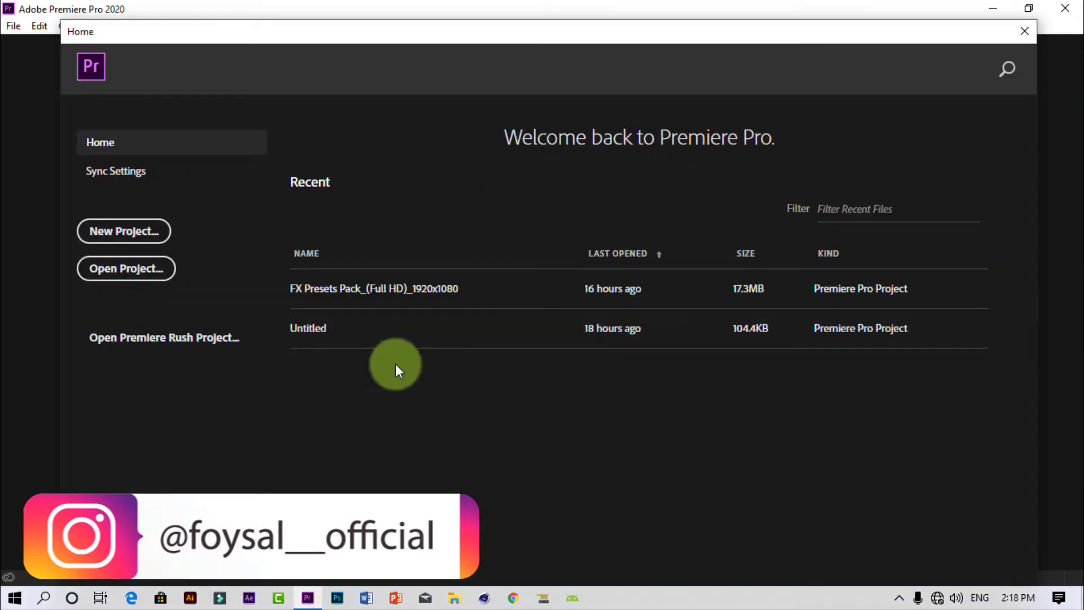
Step: Open the recent Untitled project in Premiere Pro and import the Our Planet _ Jungles full episode video
left_click(406, 337)
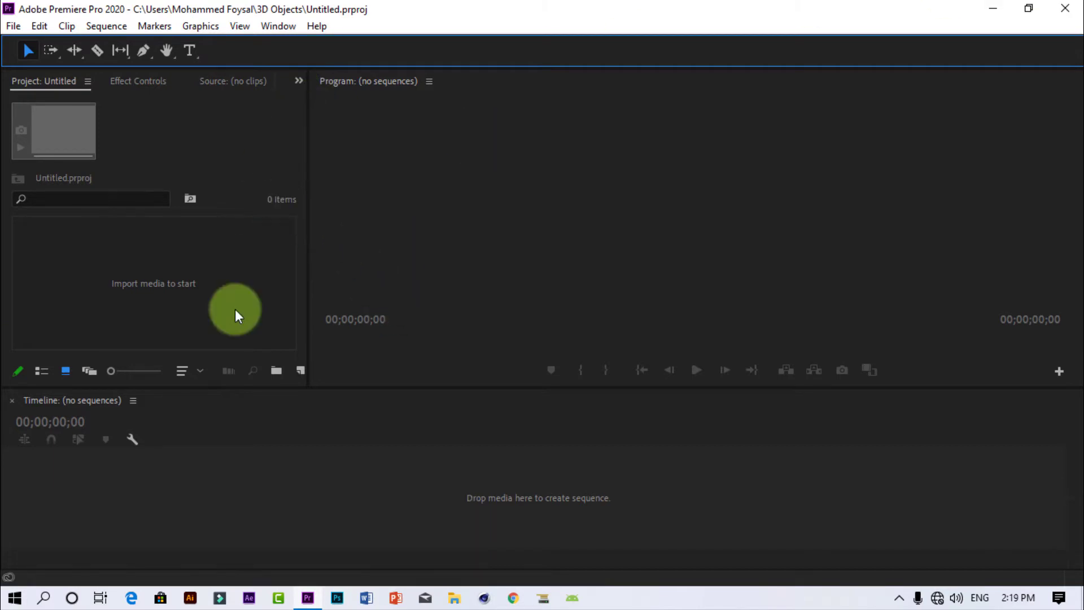
right_click(97, 266)
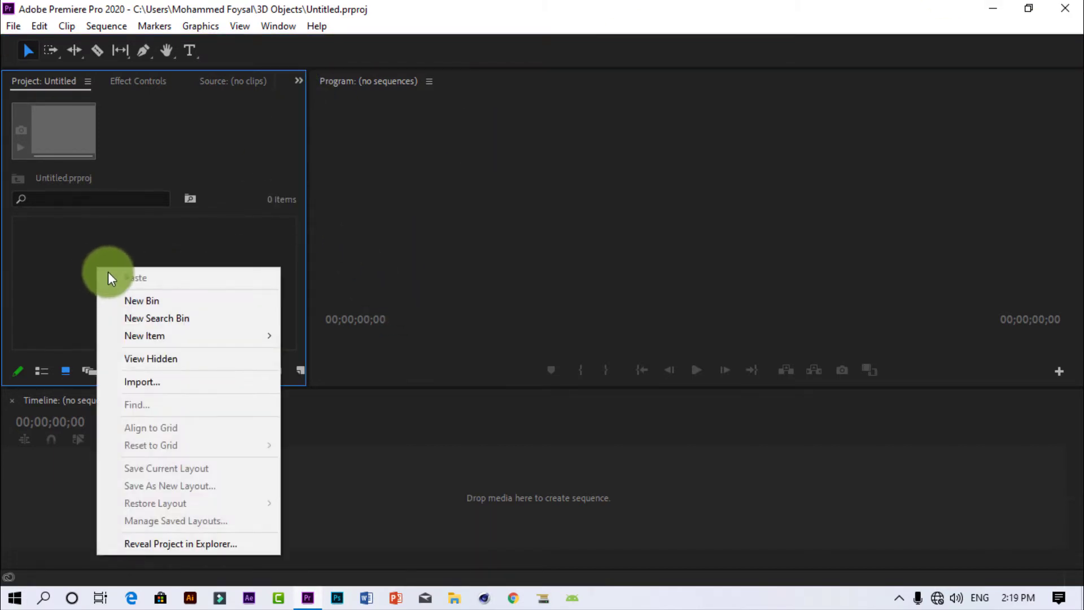
left_click(195, 381)
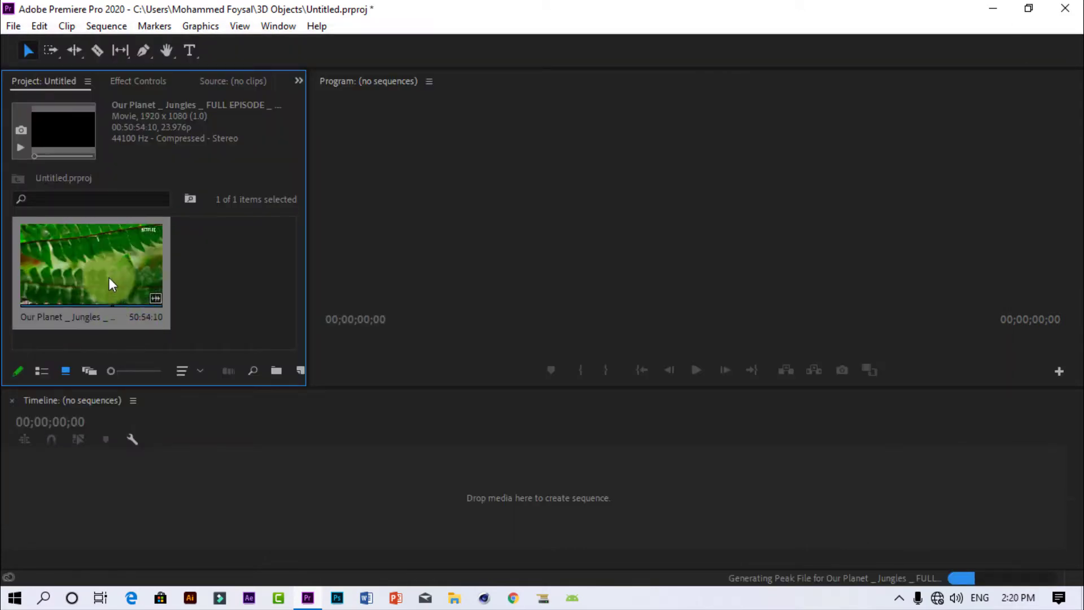
Step: Create a timeline sequence from the imported Our Planet _ Jungles clip, and unlink and delete its audio
left_click_drag(95, 273, 164, 508)
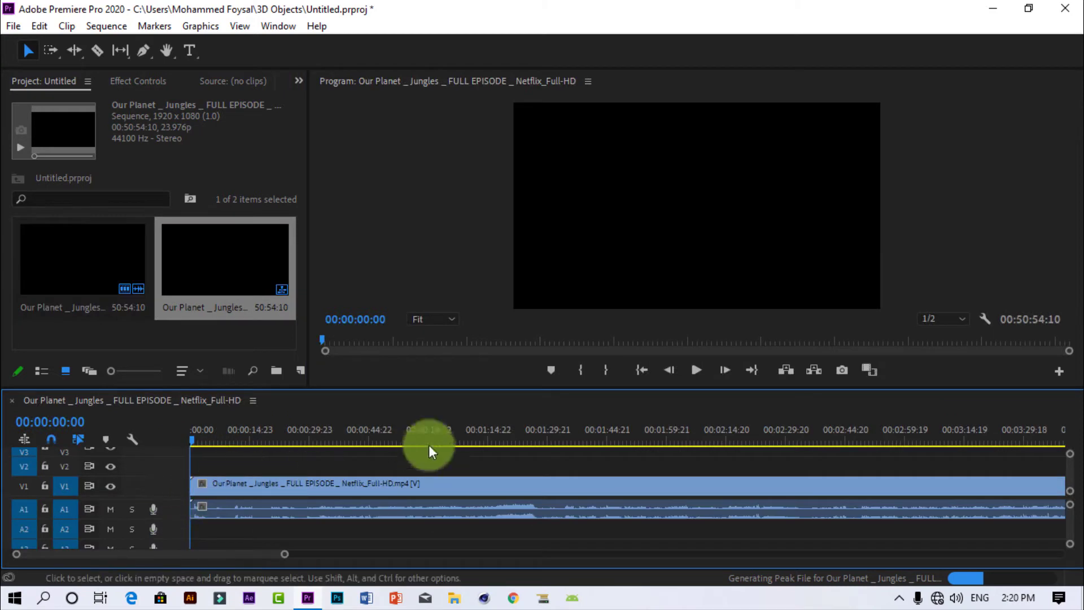
mouse_move(195, 444)
left_mouse_down()
mouse_move(238, 443)
mouse_move(186, 443)
left_mouse_up()
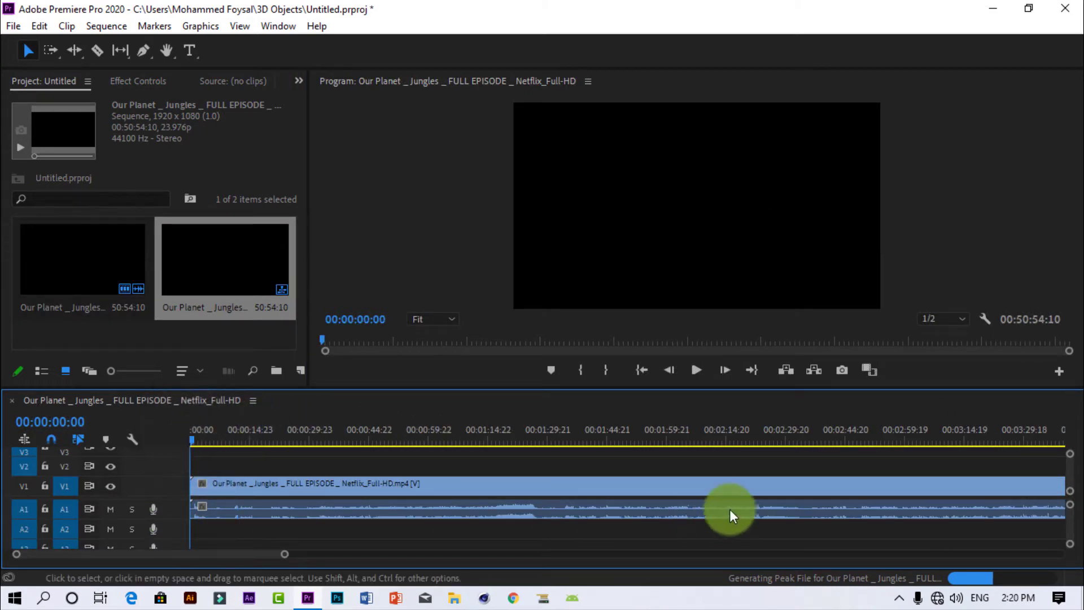
right_click(584, 509)
left_click(649, 279)
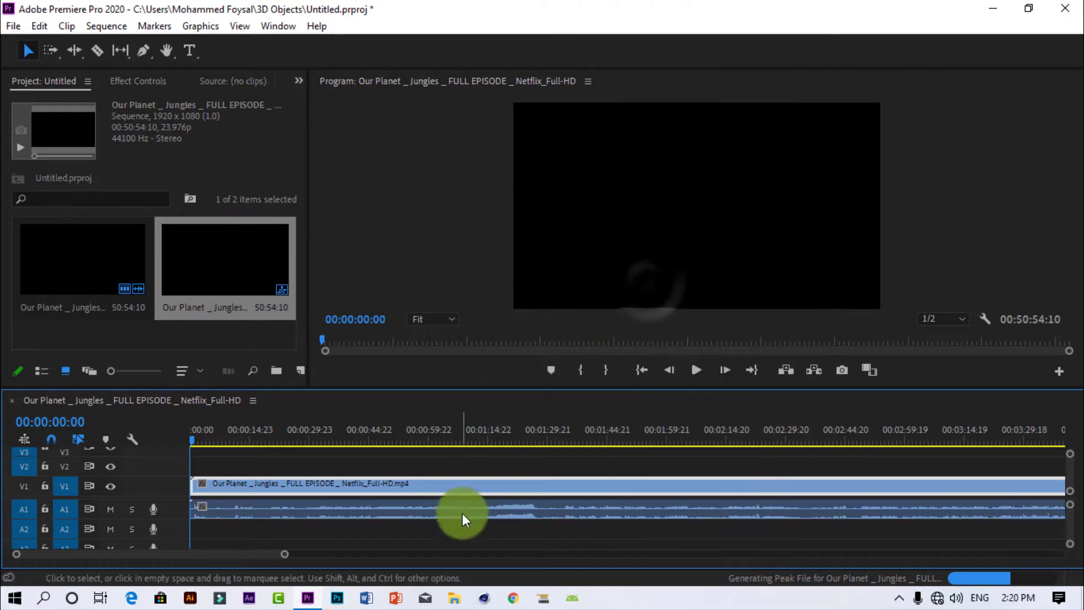
key("Delete")
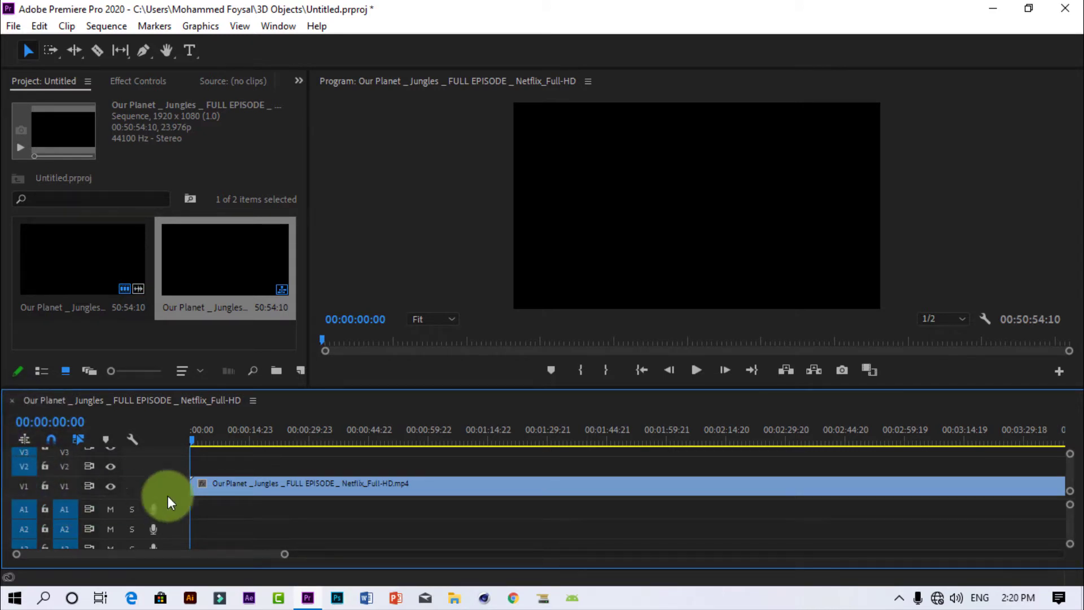
Step: Split the video clip with the Razor tool at about 00:02:40 and again near its end at about 00:47:52
left_click_drag(193, 447, 526, 412)
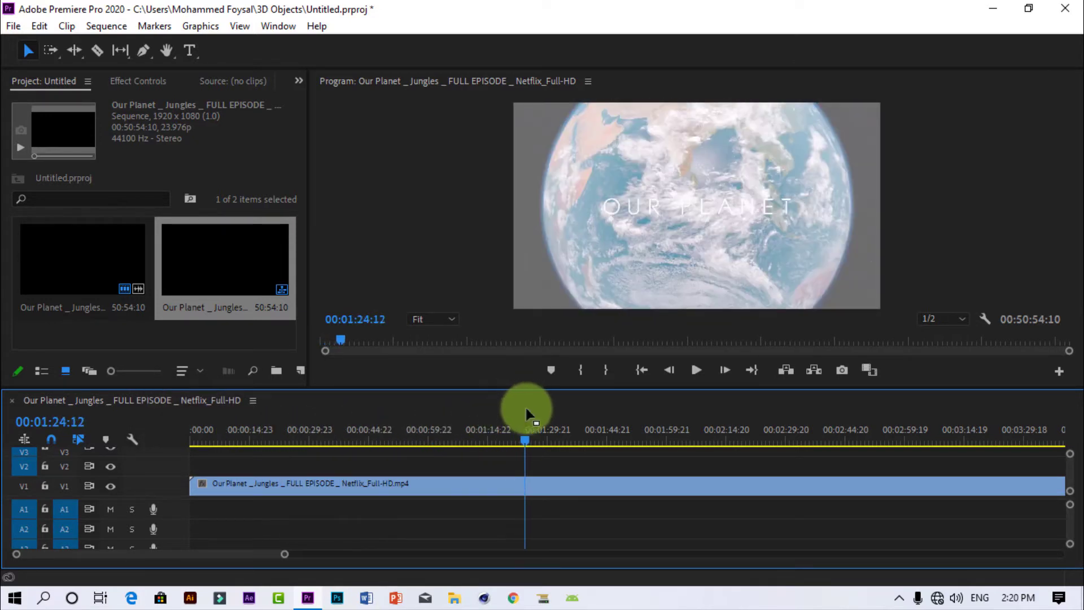
left_click_drag(285, 559, 1019, 501)
left_click_drag(198, 440, 230, 452)
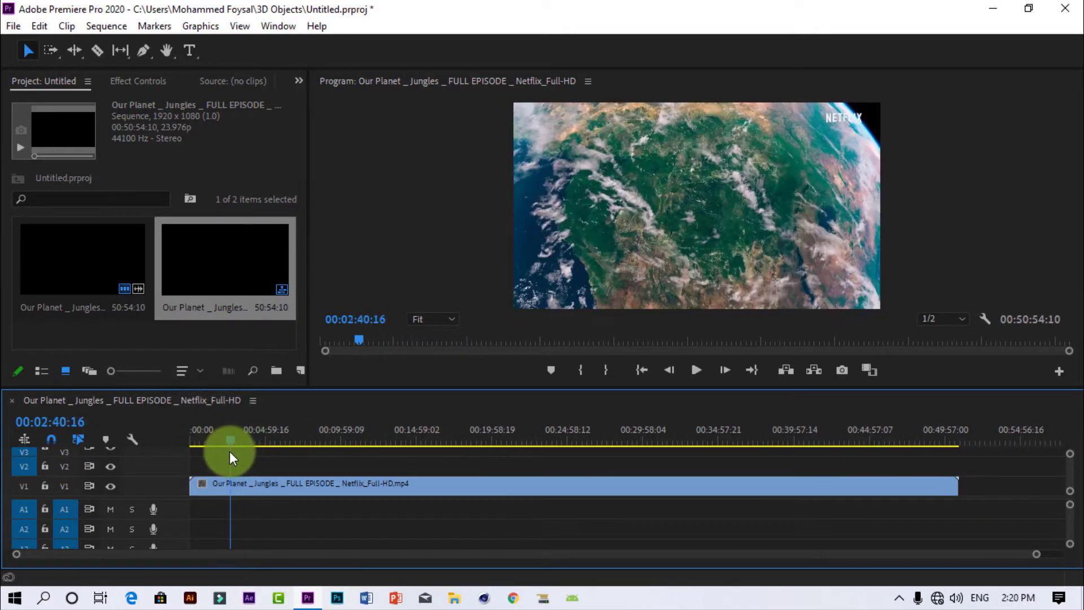
left_click(242, 491)
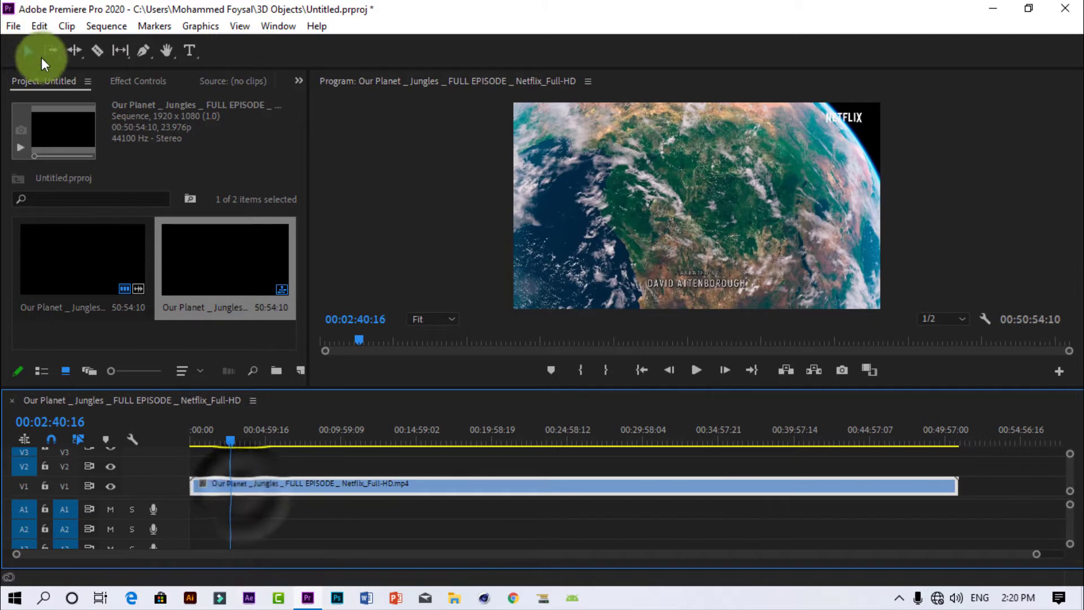
left_click(97, 50)
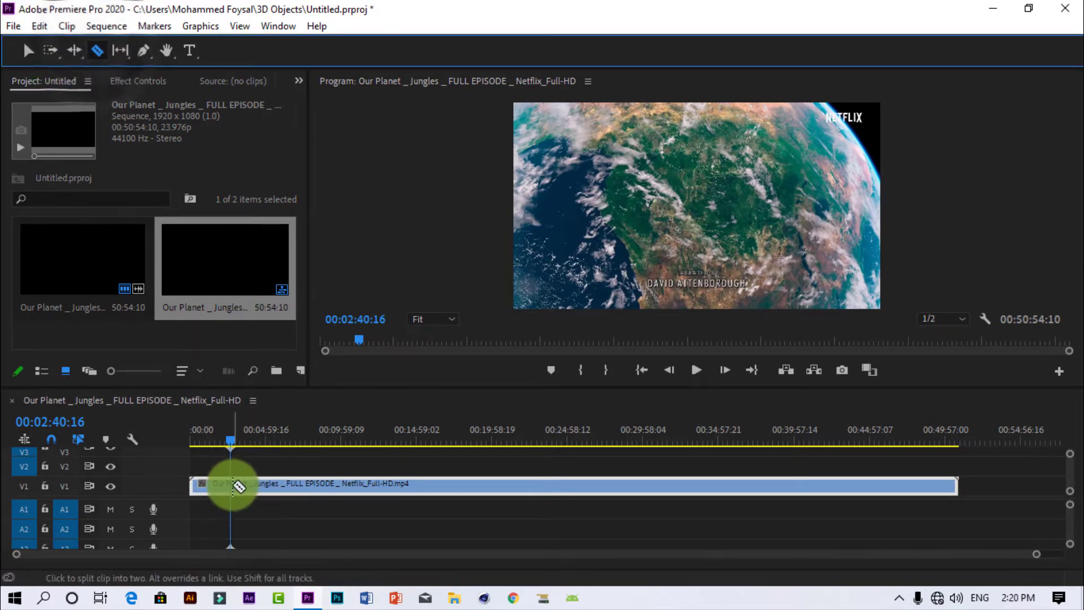
left_click(240, 489)
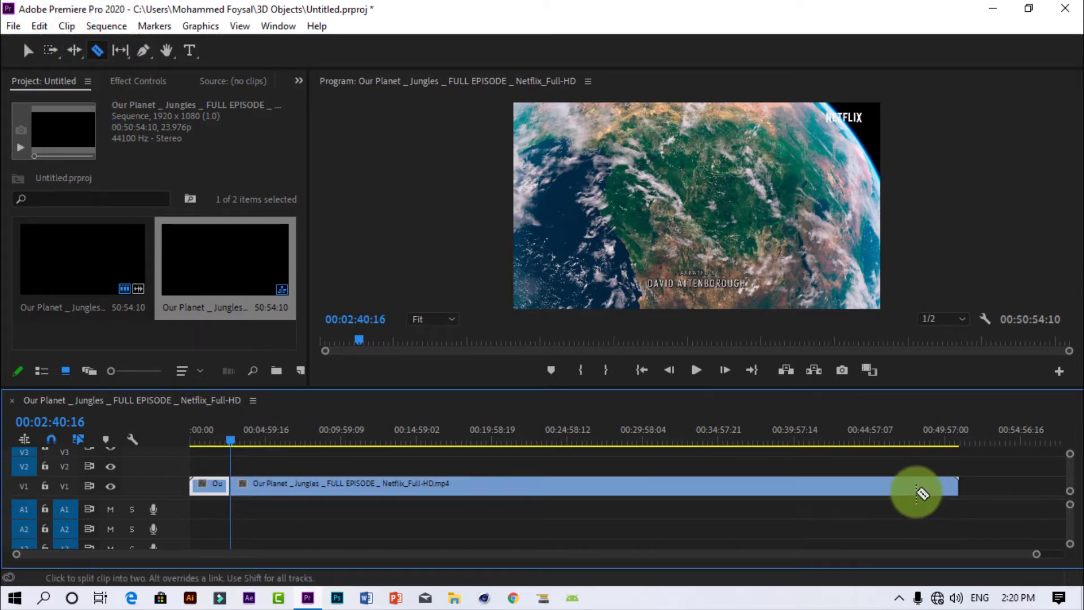
left_click(914, 489)
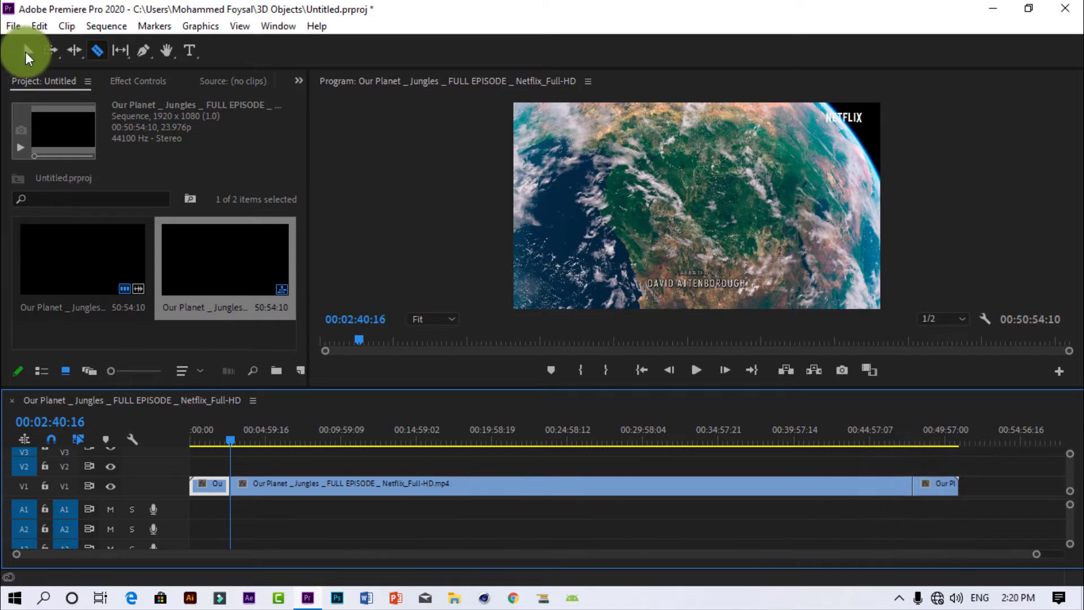
Step: Delete the short first and last segments, and move the remaining clip to the start of the timeline
left_click(25, 52)
left_click(211, 483)
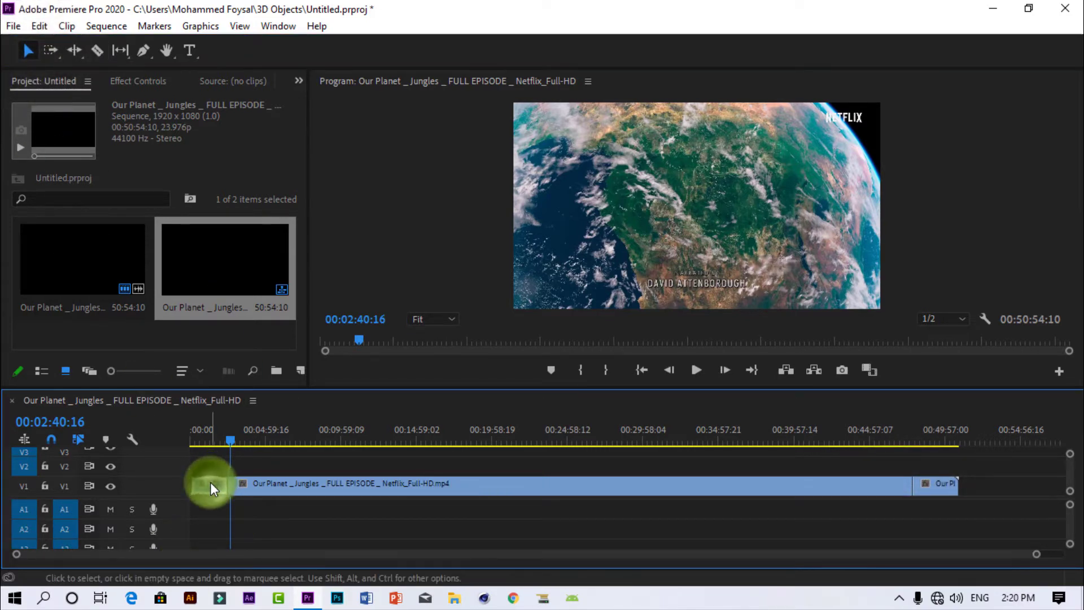
left_click(941, 486)
key("Delete")
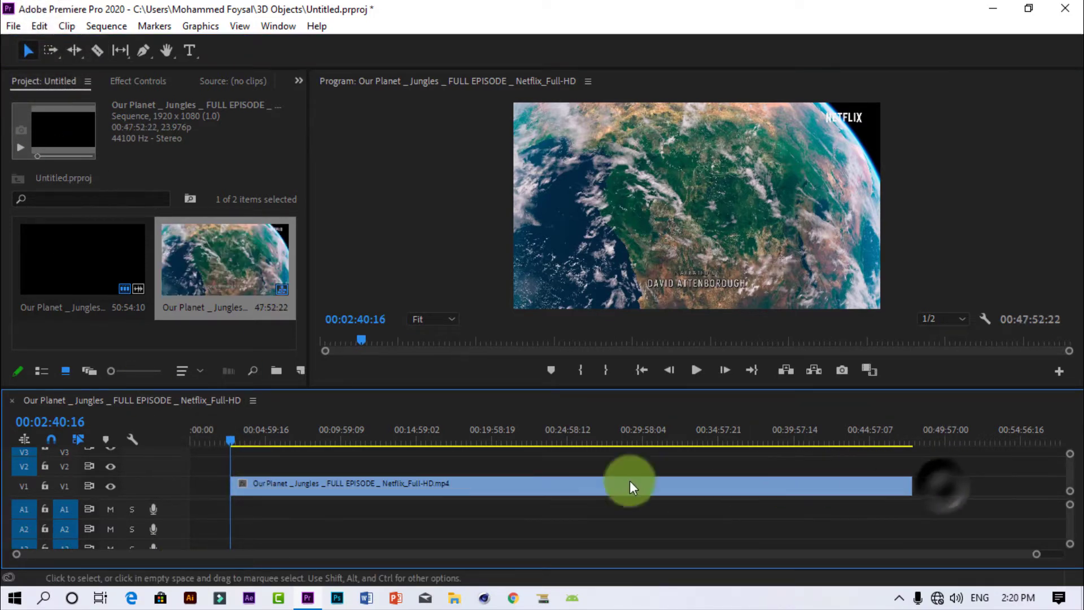
left_click_drag(632, 487, 73, 440)
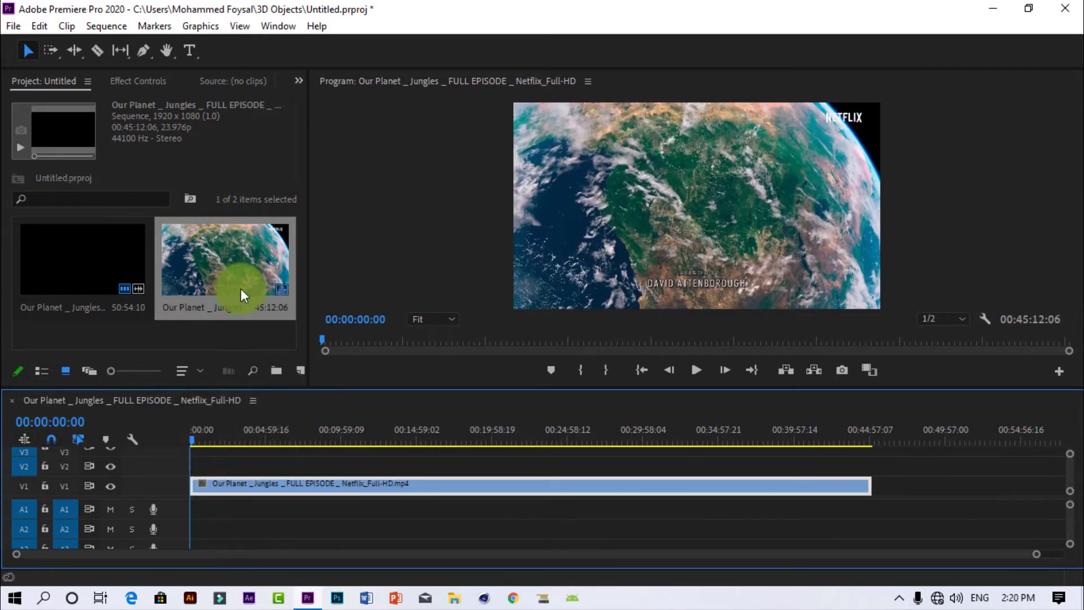
Step: Start a media import and browse to the Video FX Presets Package_V6 folder in New Update on Local Disk (G:)
left_click(114, 327)
right_click(114, 327)
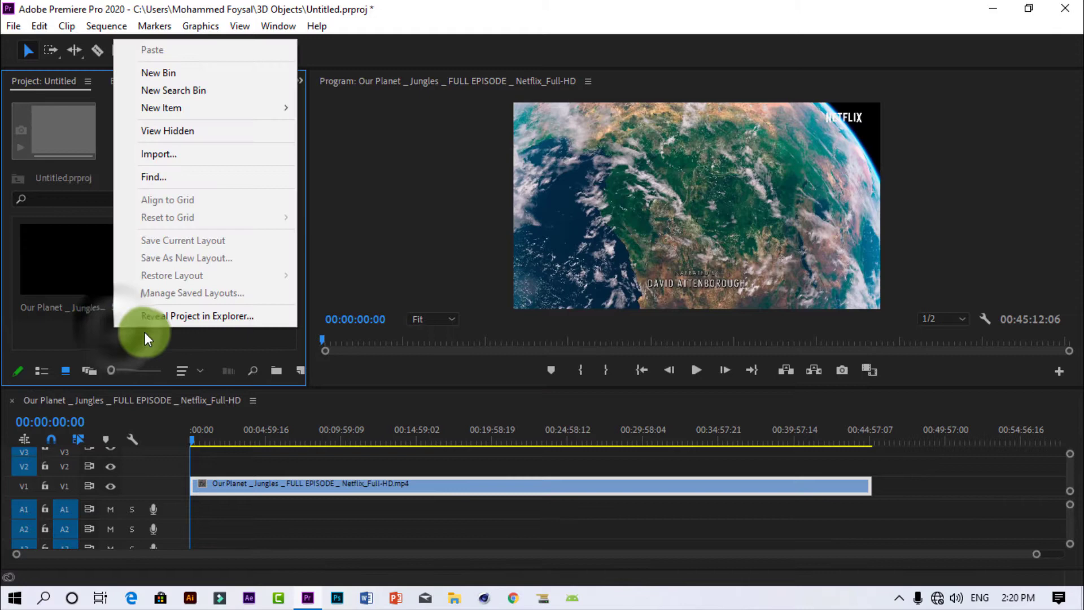
left_click(175, 160)
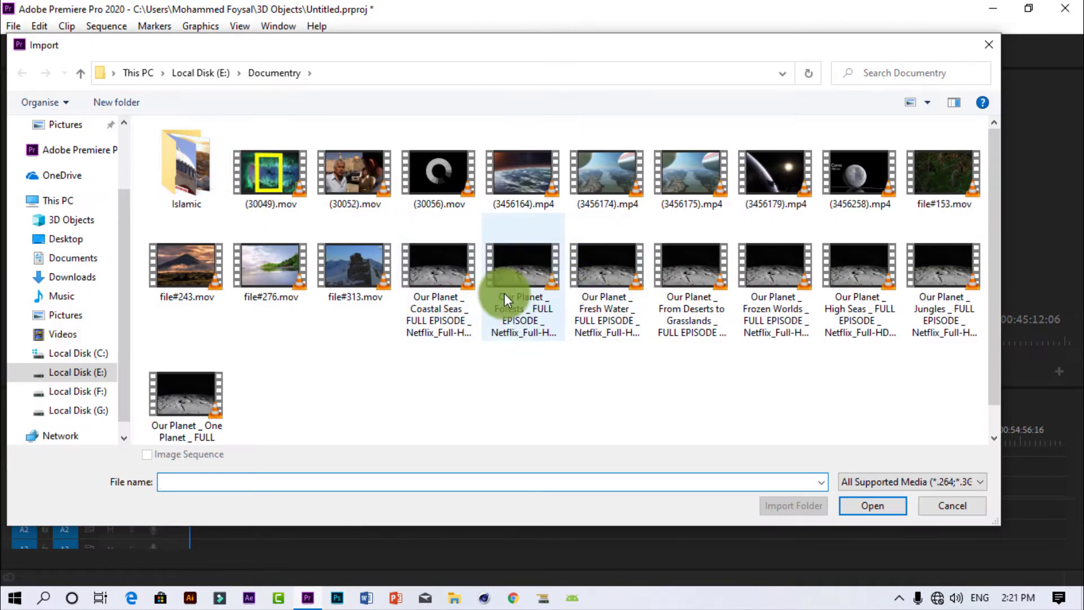
left_click(100, 397)
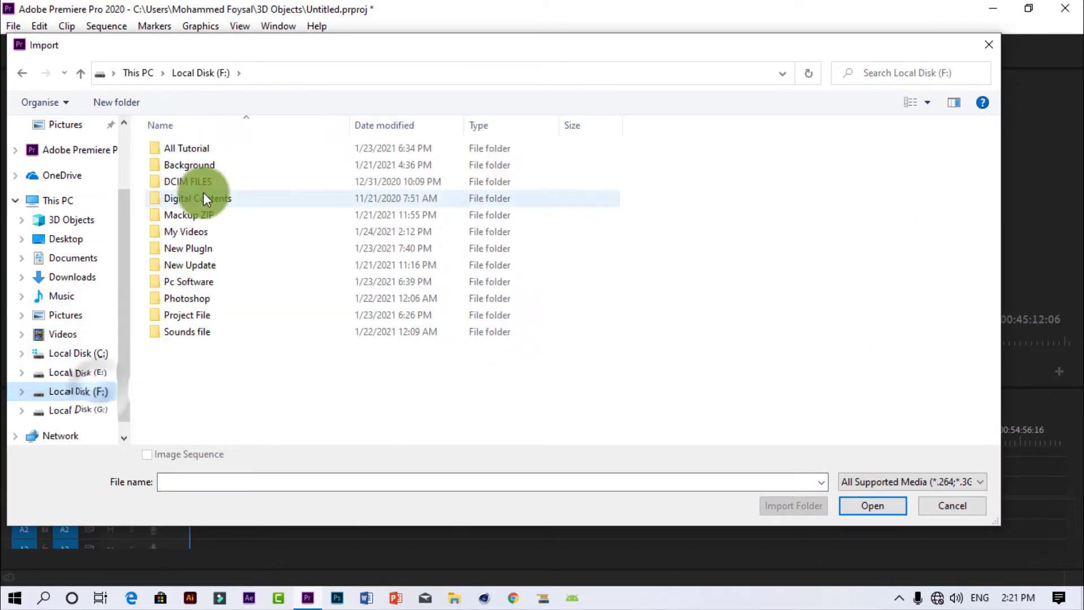
double_click(211, 262)
left_click(90, 411)
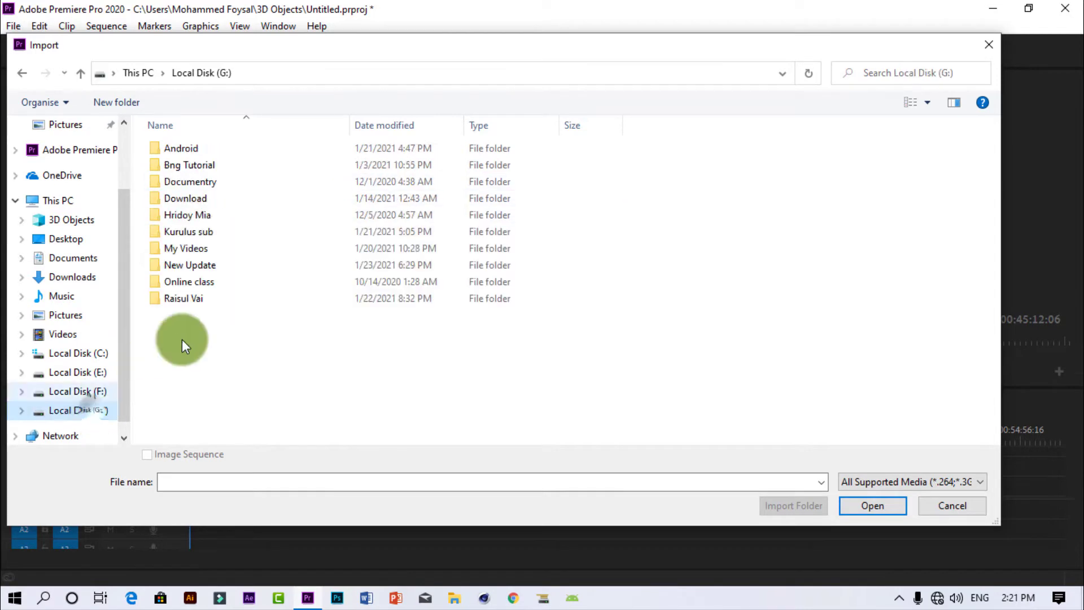
left_click(217, 266)
double_click(215, 259)
double_click(209, 175)
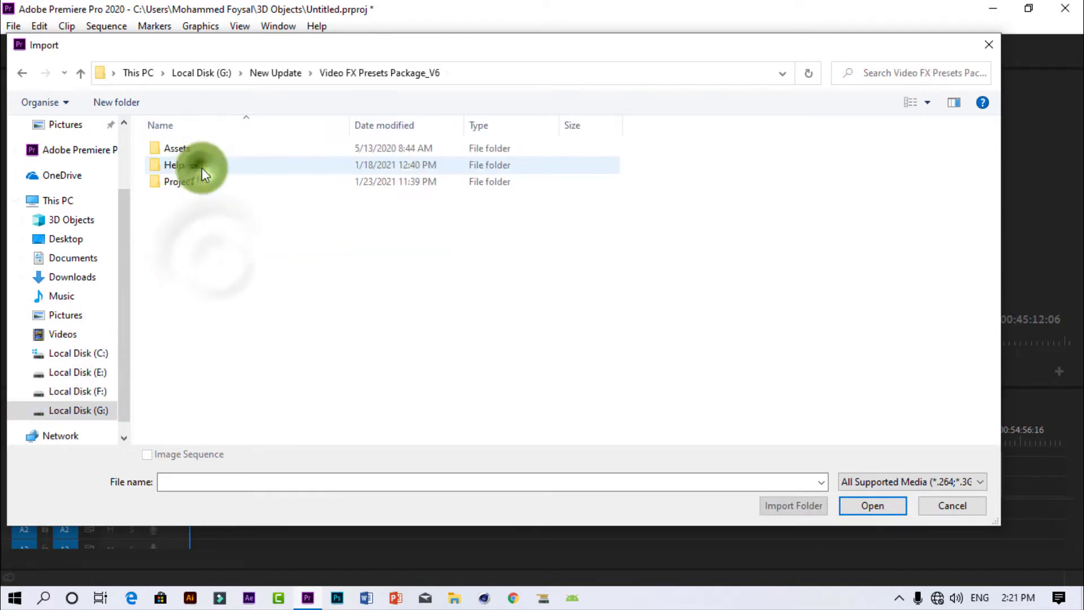
Step: Import FX Presets Pack_(Full HD)_1920x1080.prproj from the Project file folder into the current project
left_click(197, 185)
double_click(198, 189)
left_click(293, 165)
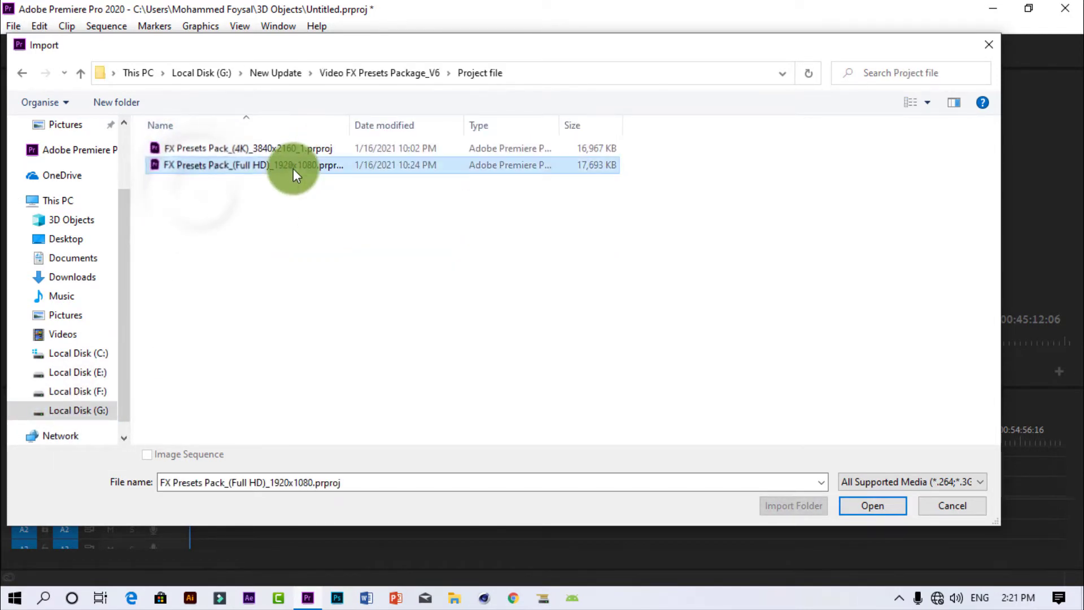
left_click(849, 501)
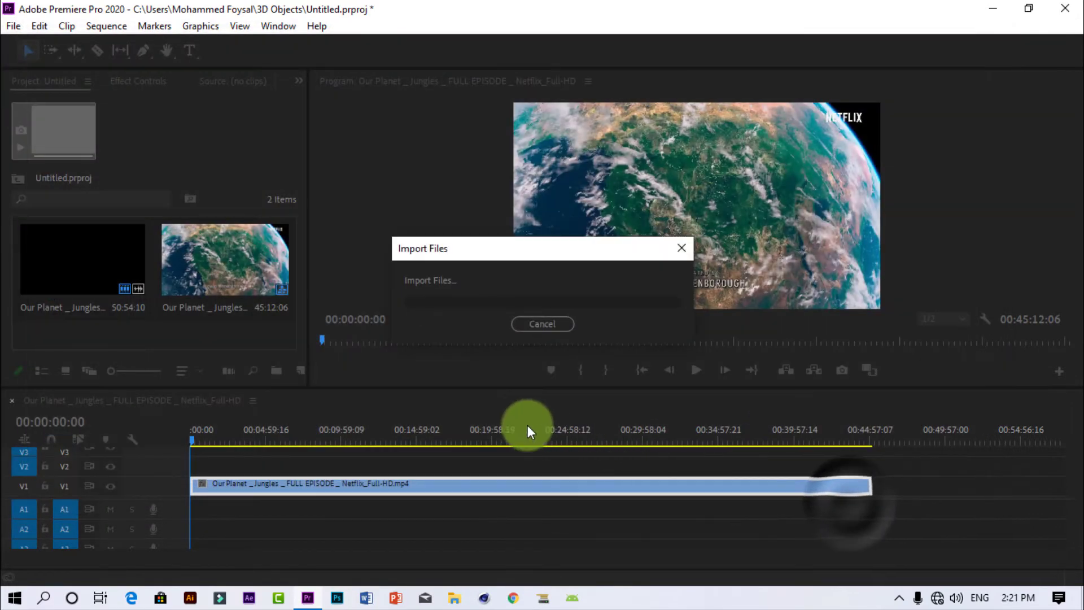
left_click(547, 393)
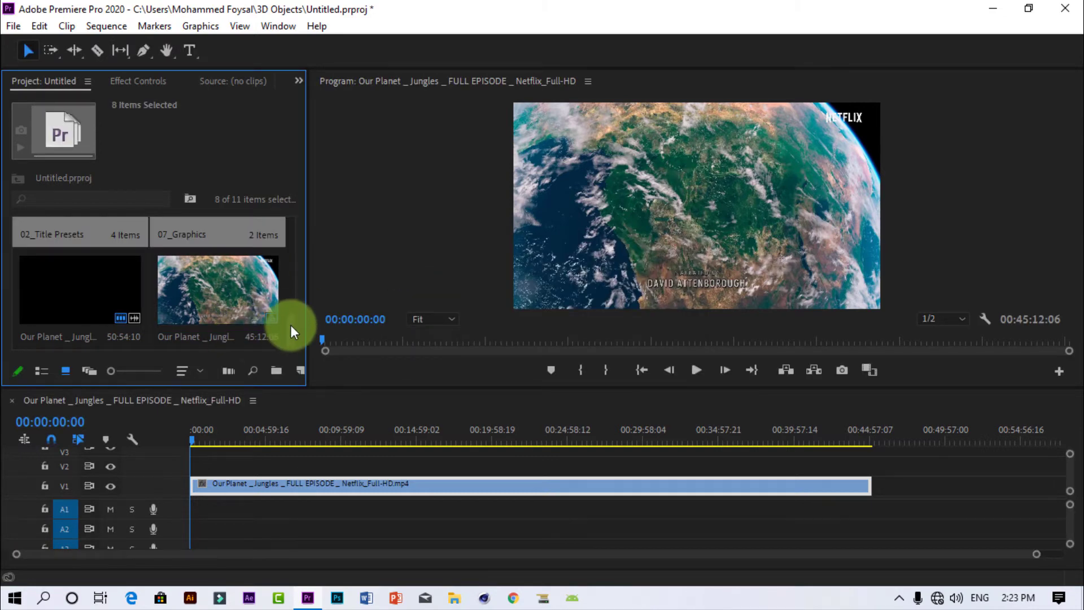
Step: Select the 05_LUTS bin among the imported preset bins
left_click_drag(291, 326, 275, 289)
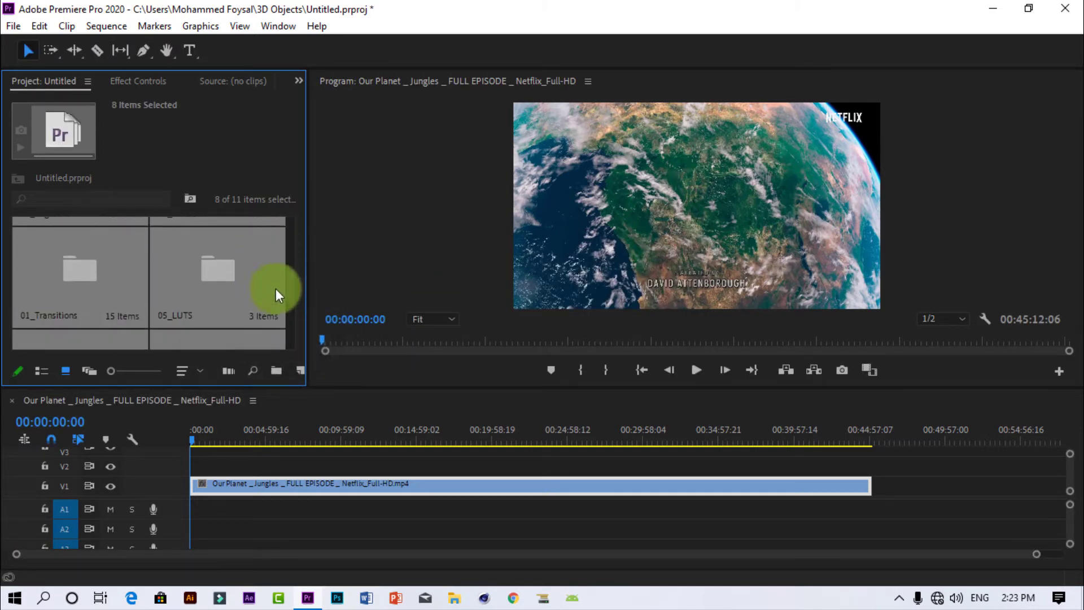
scroll(274, 288, "down", 2)
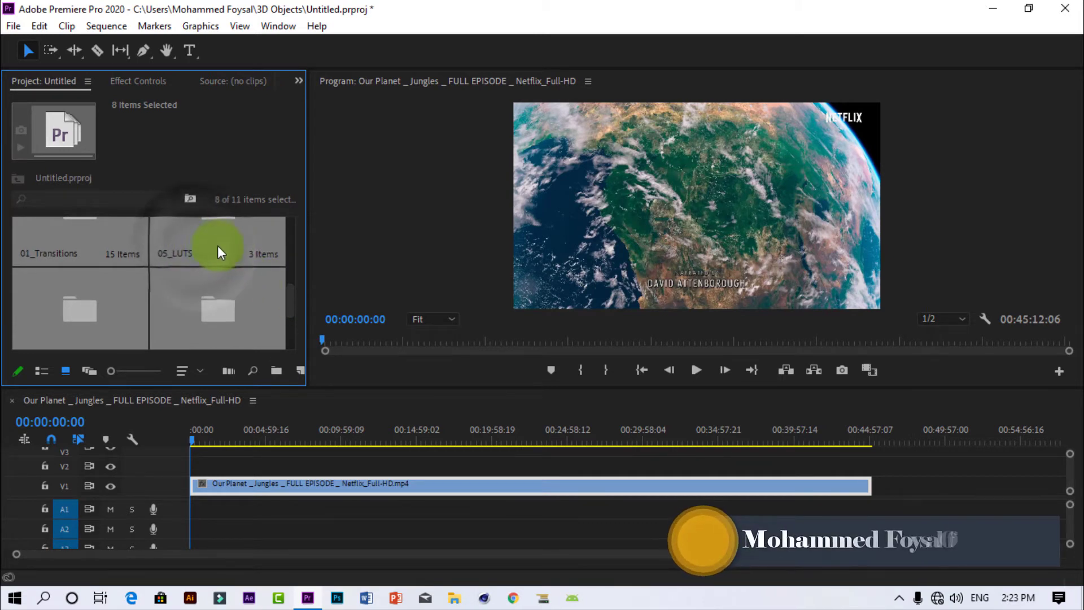
left_click(195, 257)
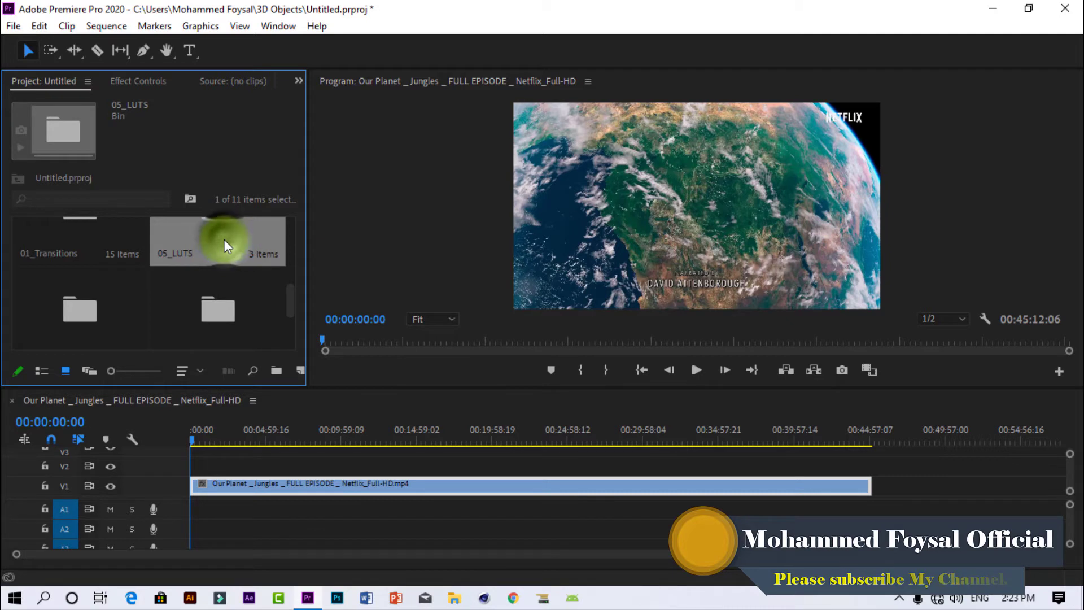
Step: Open the 05_LUTS bin and its Cinematic LUTS V.1 bin, and look through the color presets down to Color Preset 15
double_click(254, 261)
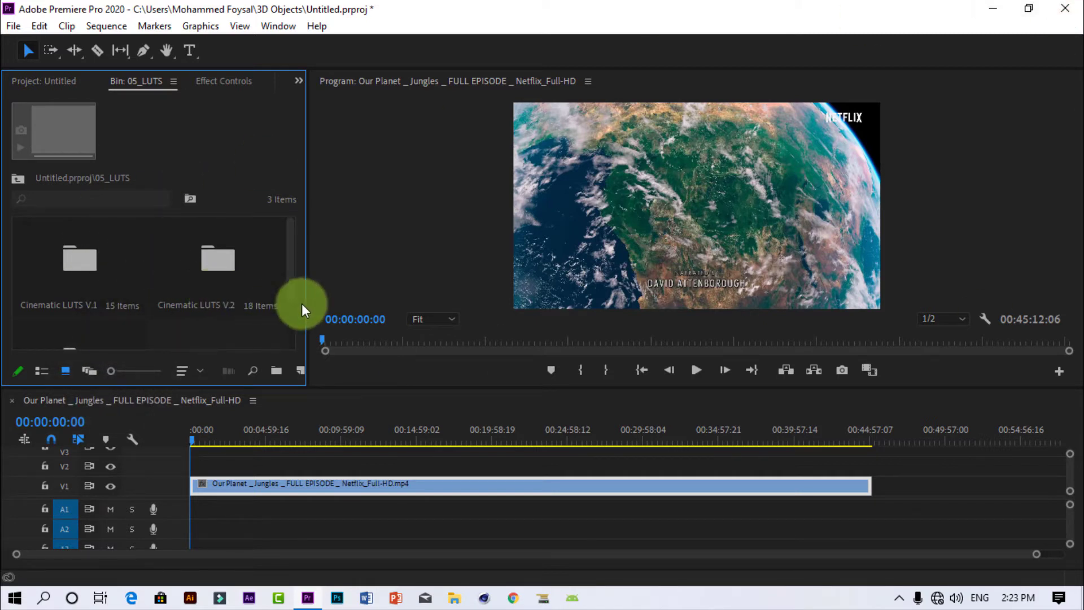
mouse_move(289, 299)
left_mouse_down()
mouse_move(300, 363)
mouse_move(297, 314)
left_mouse_up()
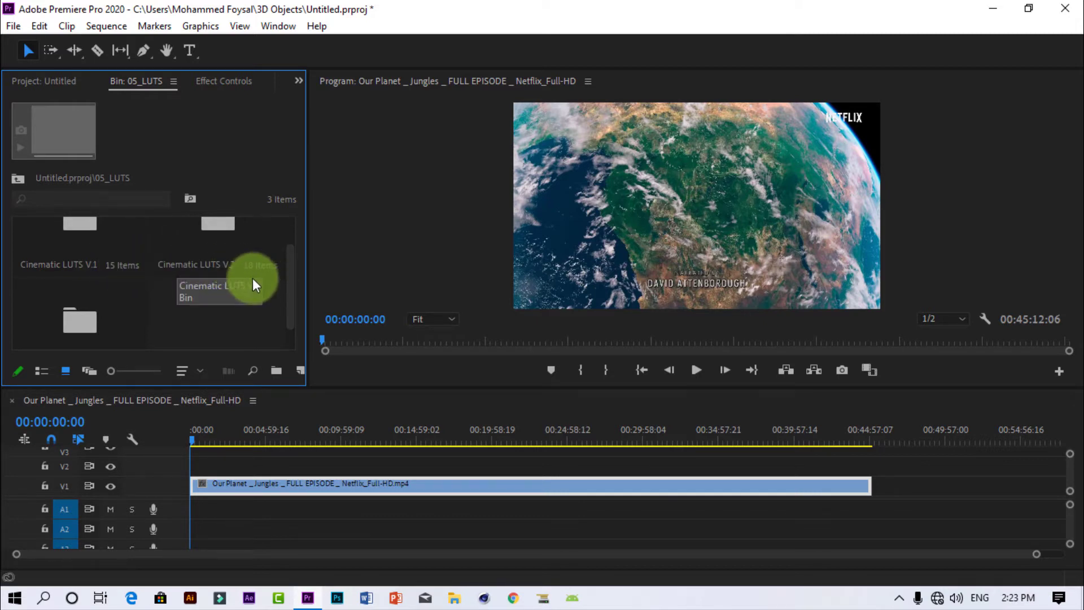
mouse_move(290, 279)
left_mouse_down()
mouse_move(290, 327)
mouse_move(293, 272)
left_mouse_up()
double_click(111, 251)
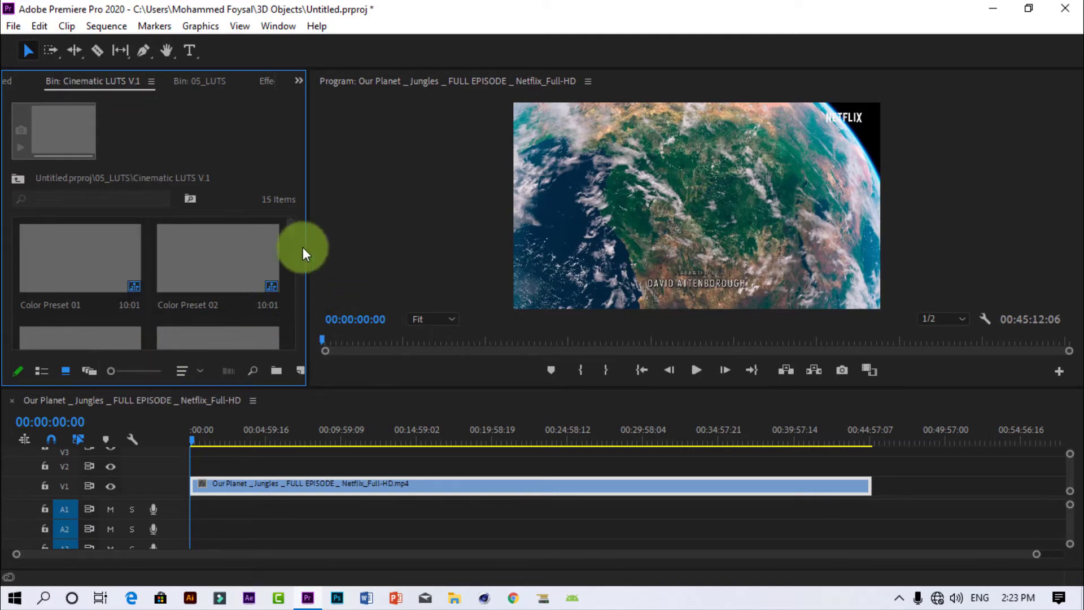
left_click_drag(293, 225, 292, 266)
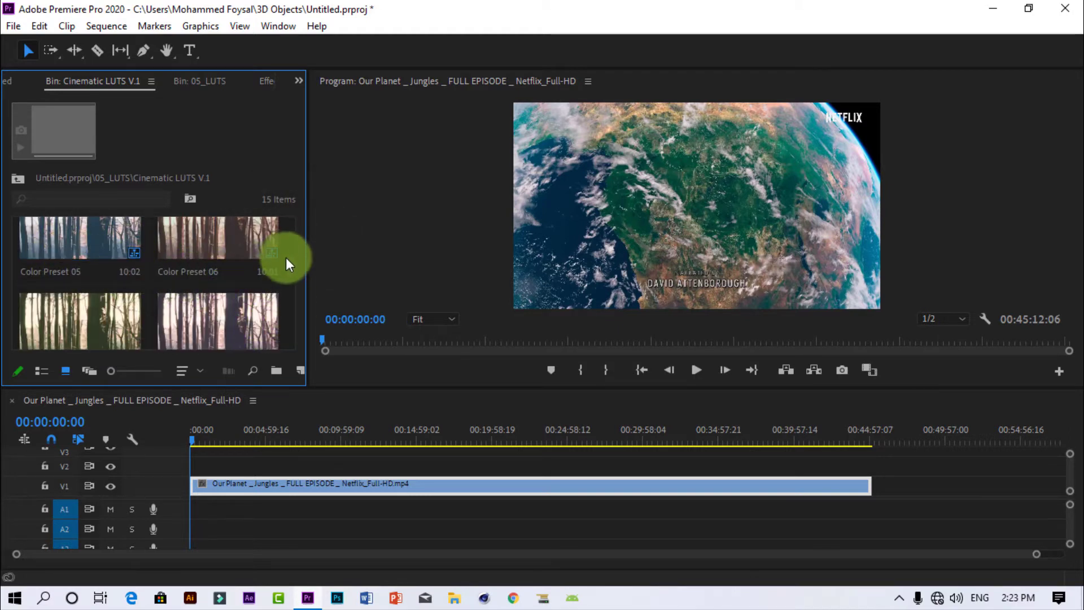
left_click_drag(289, 269, 283, 345)
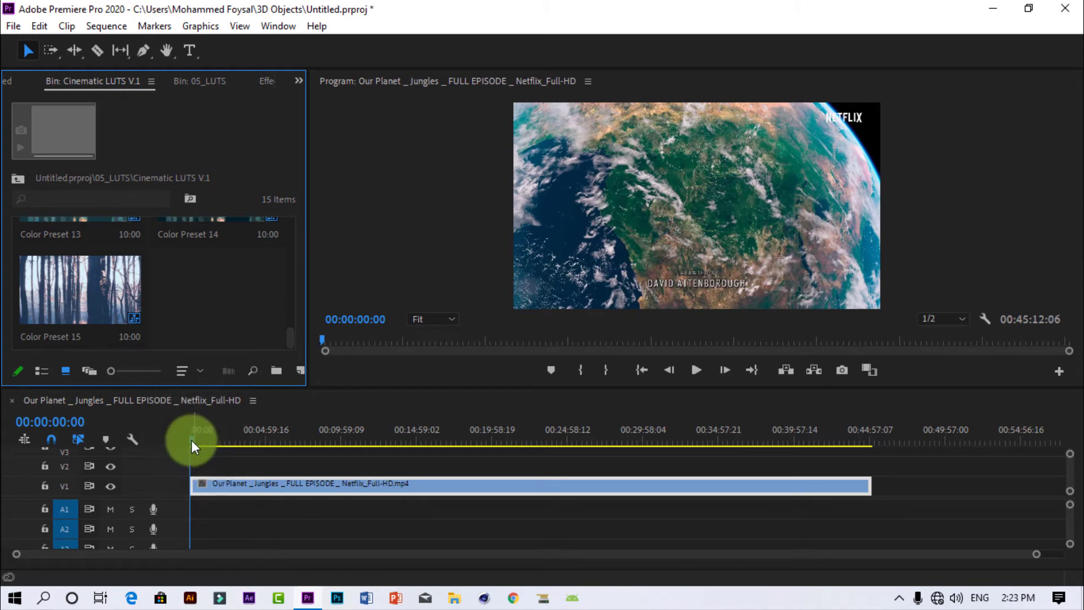
Step: Place Color Preset 15 on track V2 at 00:00:09:11 and extend its end to about 00:00:31
mouse_move(192, 430)
left_mouse_down()
mouse_move(214, 434)
mouse_move(193, 437)
left_mouse_up()
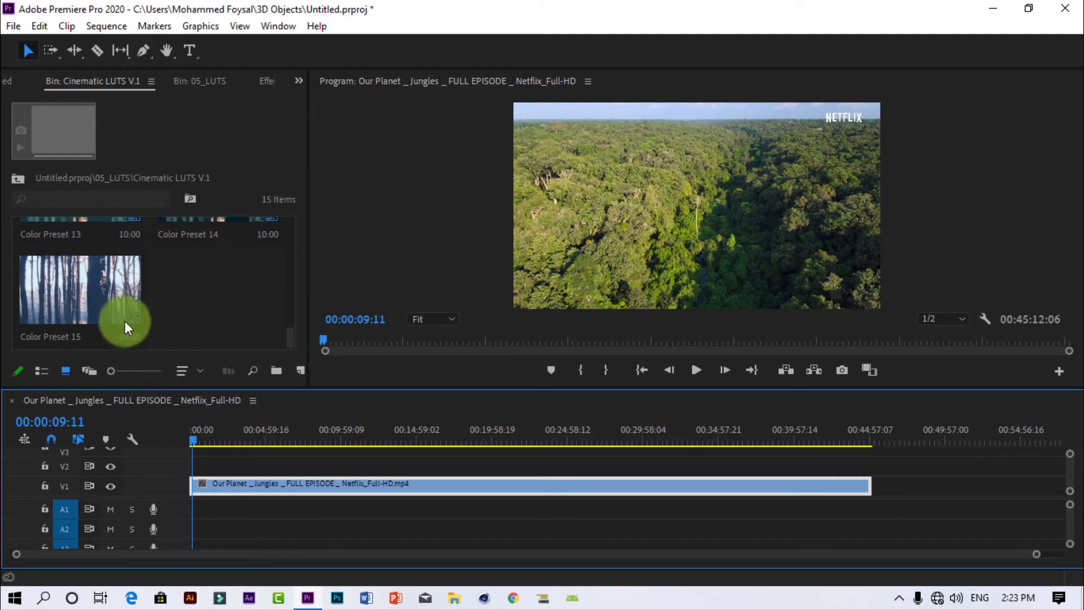
left_click_drag(79, 304, 193, 469)
left_click_drag(1037, 553, 544, 579)
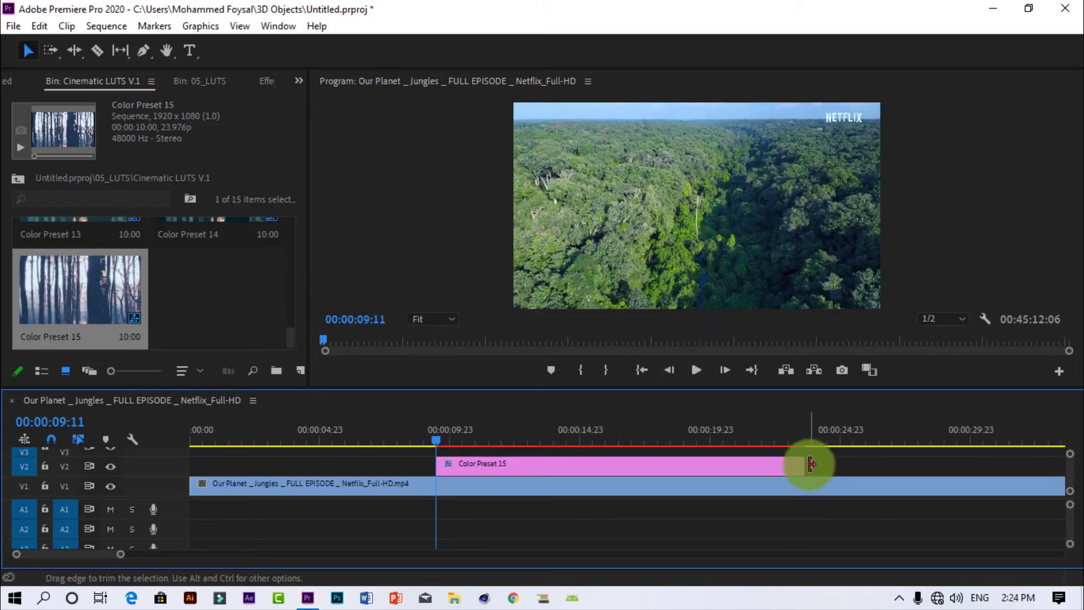
left_click_drag(802, 468, 1010, 473)
Step: Play back the footage across the start of Color Preset 15 from 00:00:09:05, and across its end, to compare the grading
mouse_move(430, 438)
left_mouse_down()
mouse_move(401, 449)
mouse_move(609, 464)
mouse_move(906, 433)
mouse_move(1033, 406)
mouse_move(428, 425)
left_mouse_up()
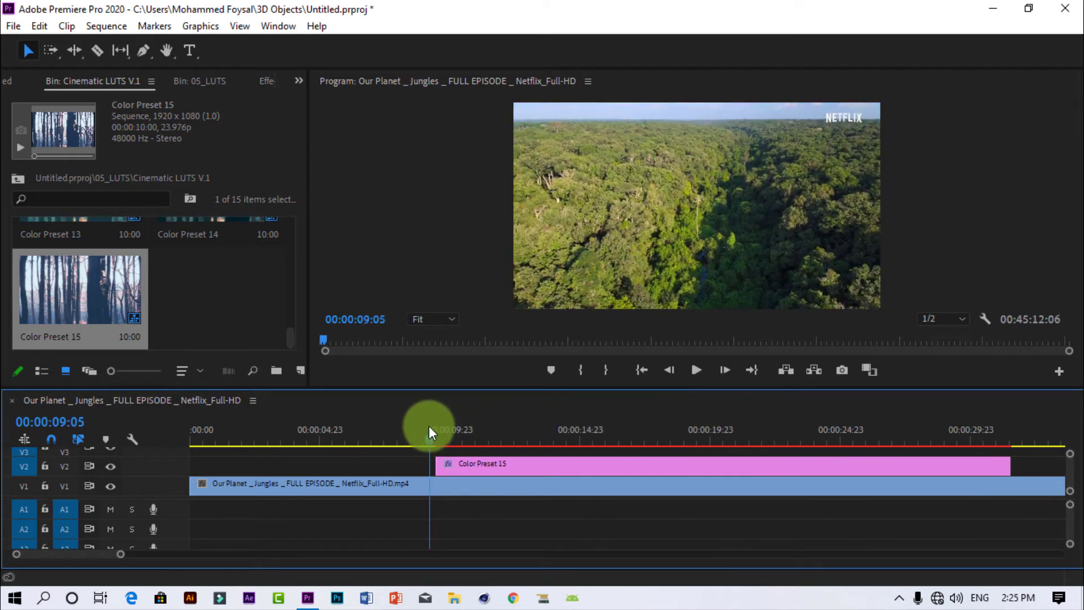
left_click(698, 373)
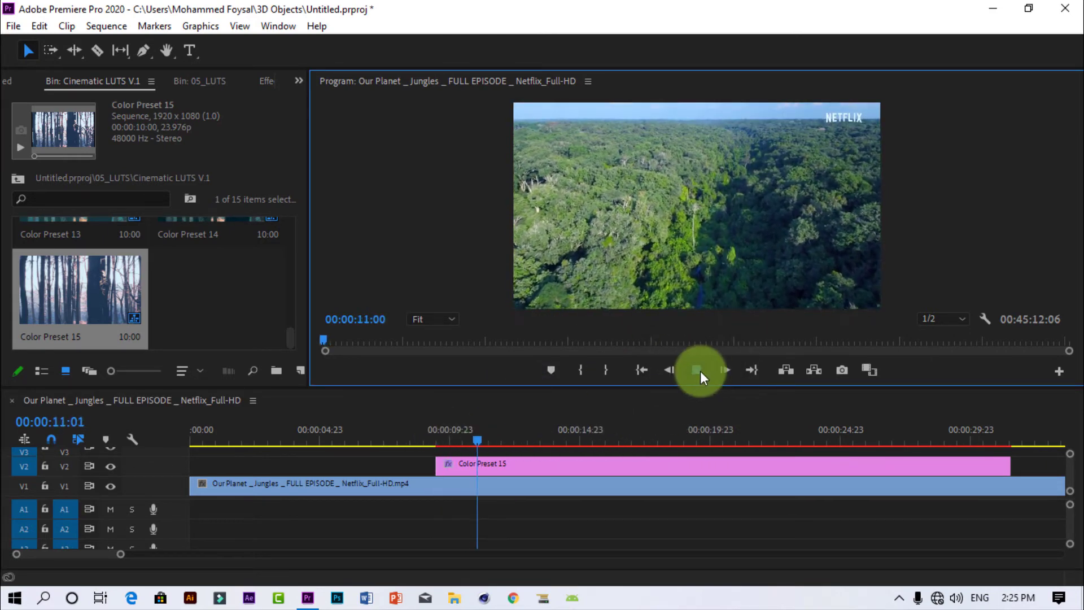
left_click(700, 377)
left_click_drag(479, 438, 976, 419)
left_click(696, 371)
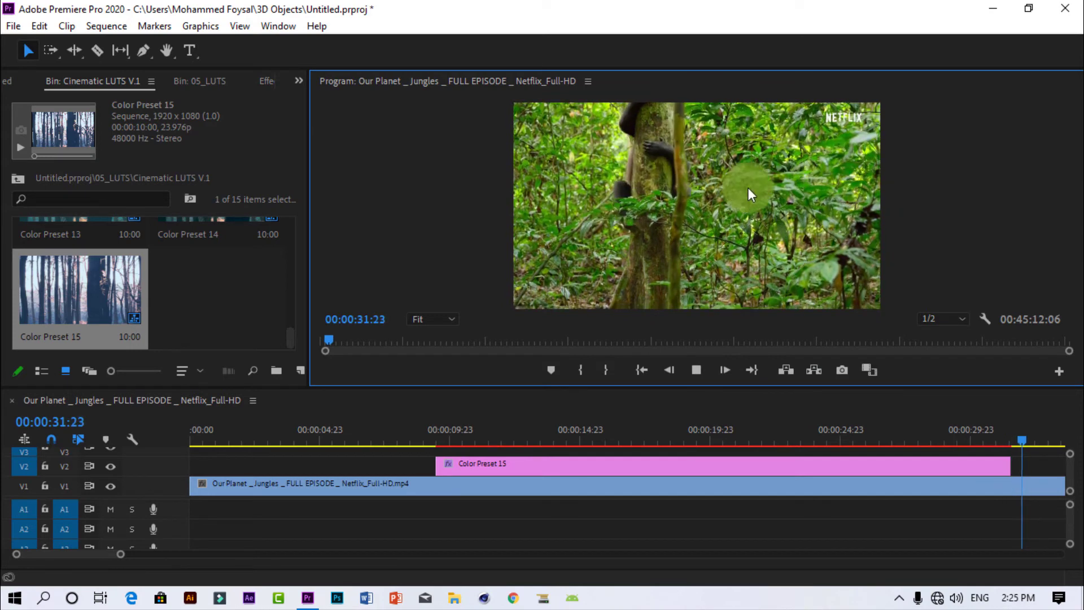
left_click(695, 373)
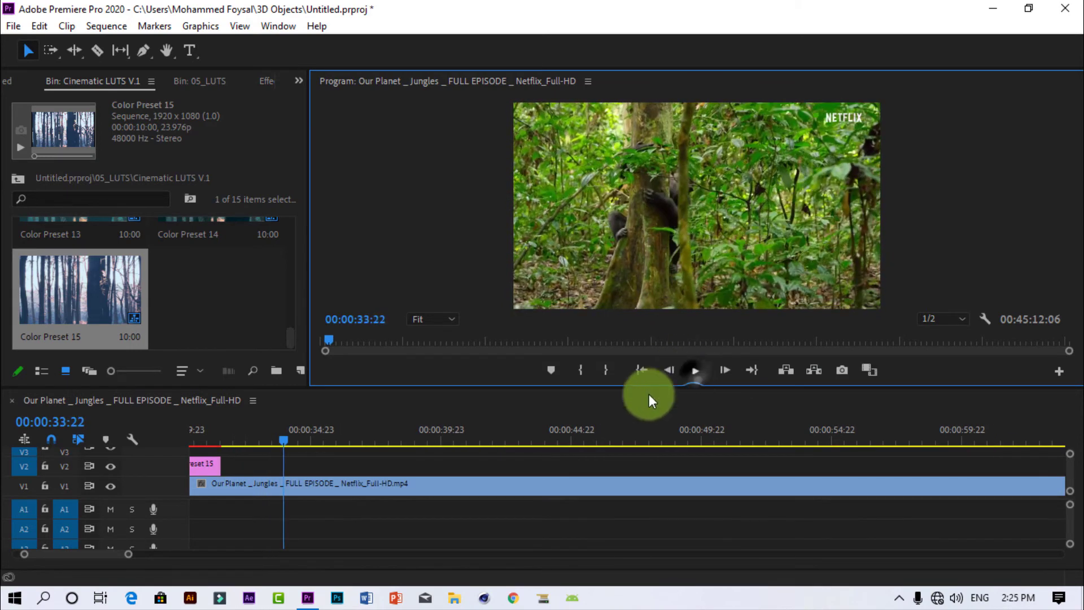
Step: Place Color Preset 12 above the documentary clip from track V2 upward, starting at about 00:00:33
left_click(129, 556)
left_click_drag(128, 556, 112, 554)
scroll(288, 289, "up", 4)
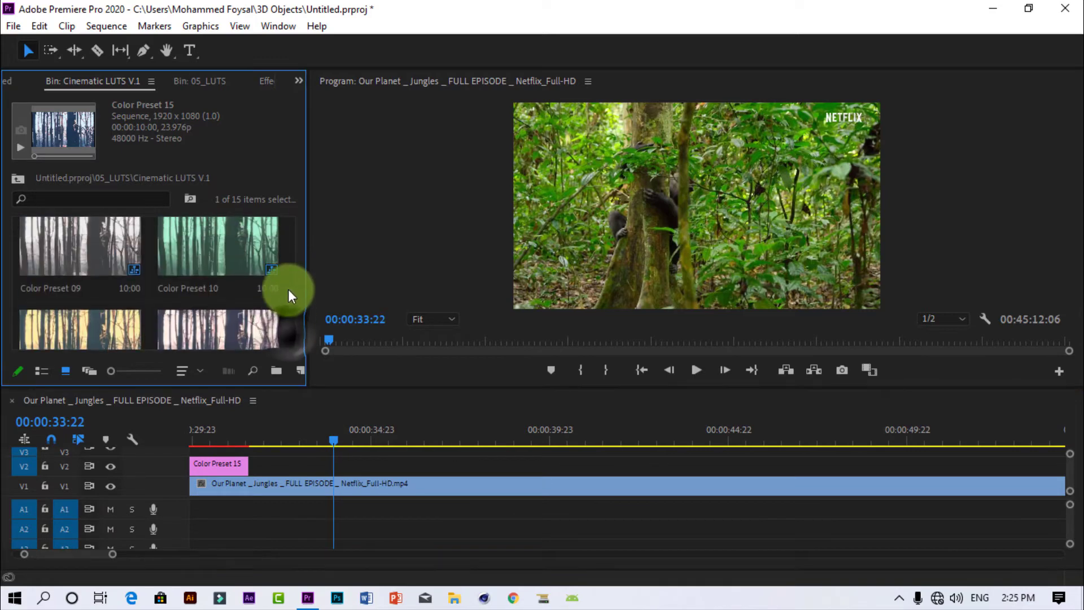
scroll(283, 299, "down", 2)
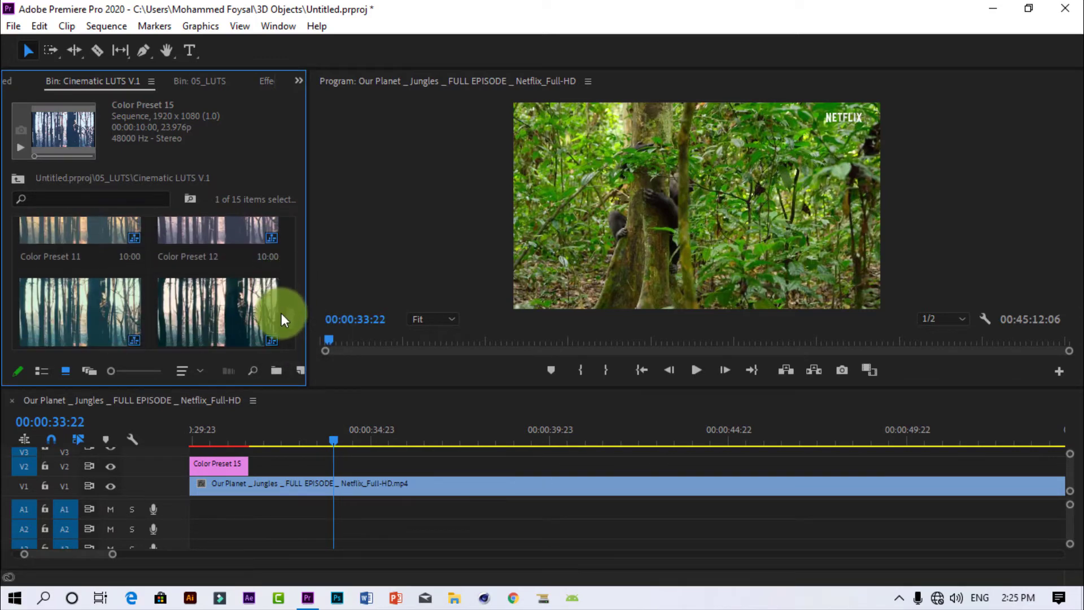
scroll(281, 304, "up", 3)
left_click(222, 310)
left_click_drag(223, 310, 475, 468)
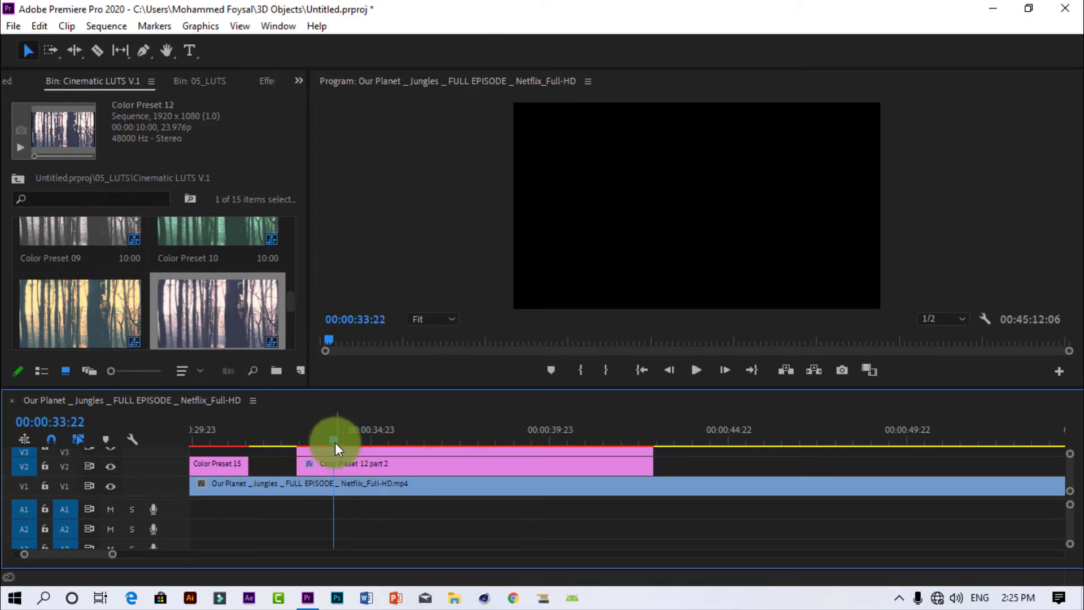
Step: Play back the start of the Color Preset 12 segment from 00:00:32:11, and its end from 00:00:42:12
left_click_drag(334, 442, 283, 438)
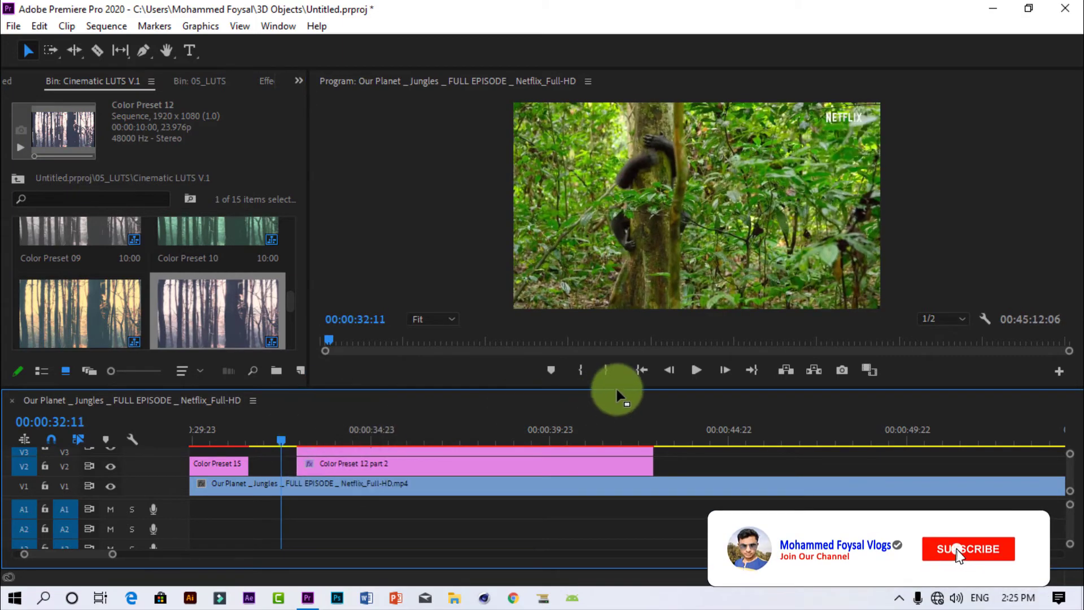
left_click(693, 375)
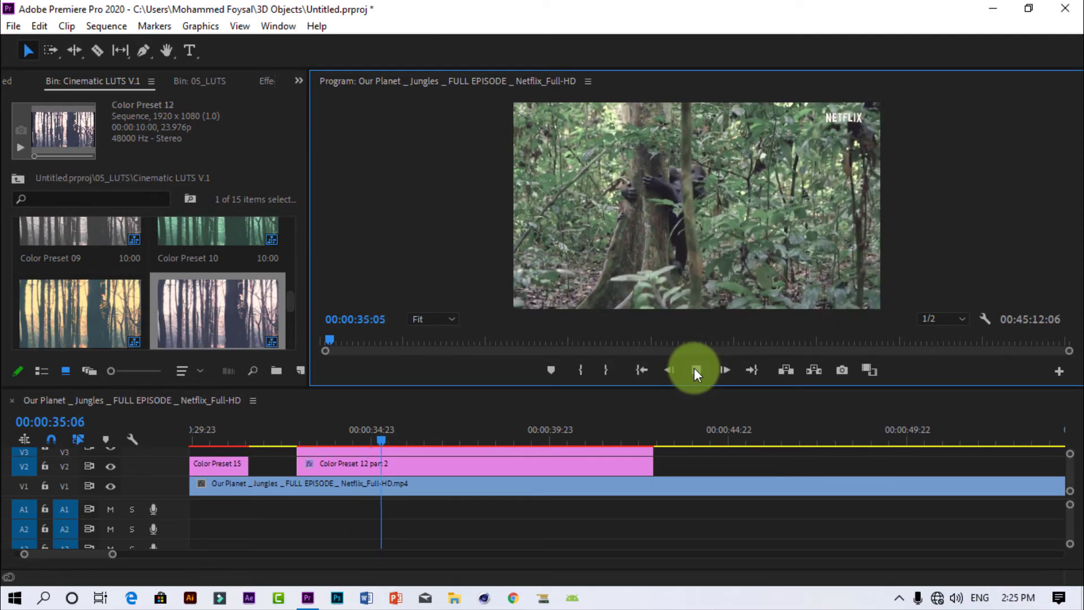
left_click_drag(409, 441, 641, 450)
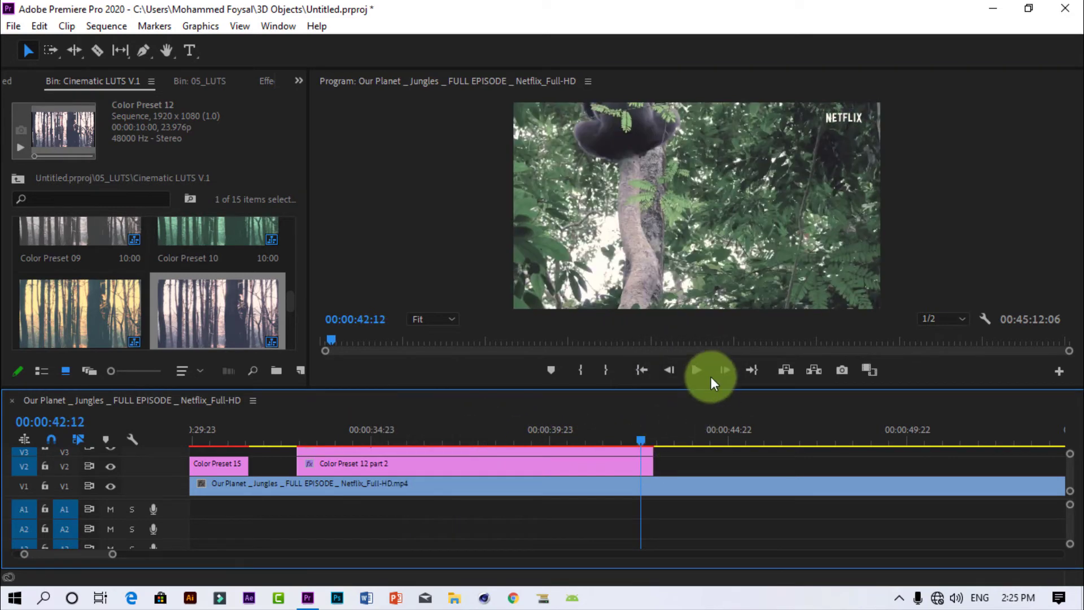
left_click(694, 372)
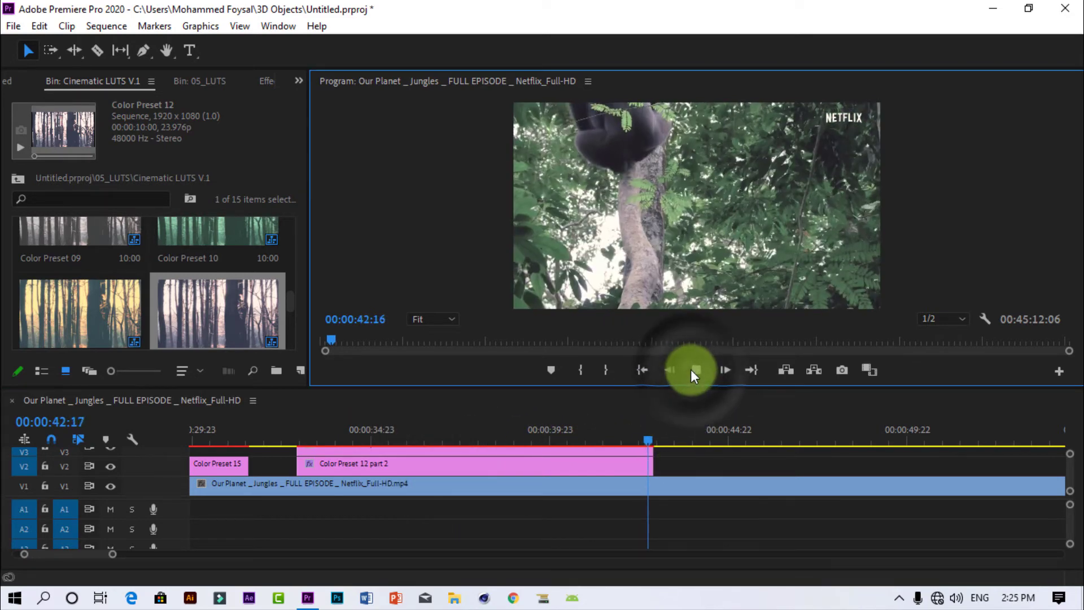
left_click(694, 374)
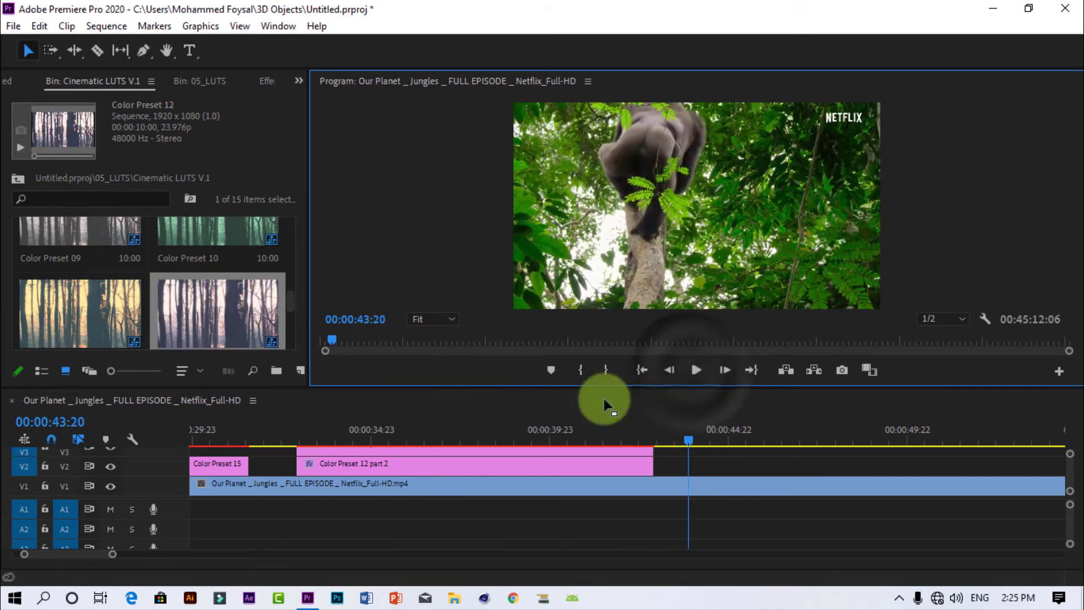
Step: Place Color Preset 01 from the Cinematic LUTS V.1 bin on track V2, just after the Color Preset 12 segment
left_click_drag(1072, 484, 1071, 480)
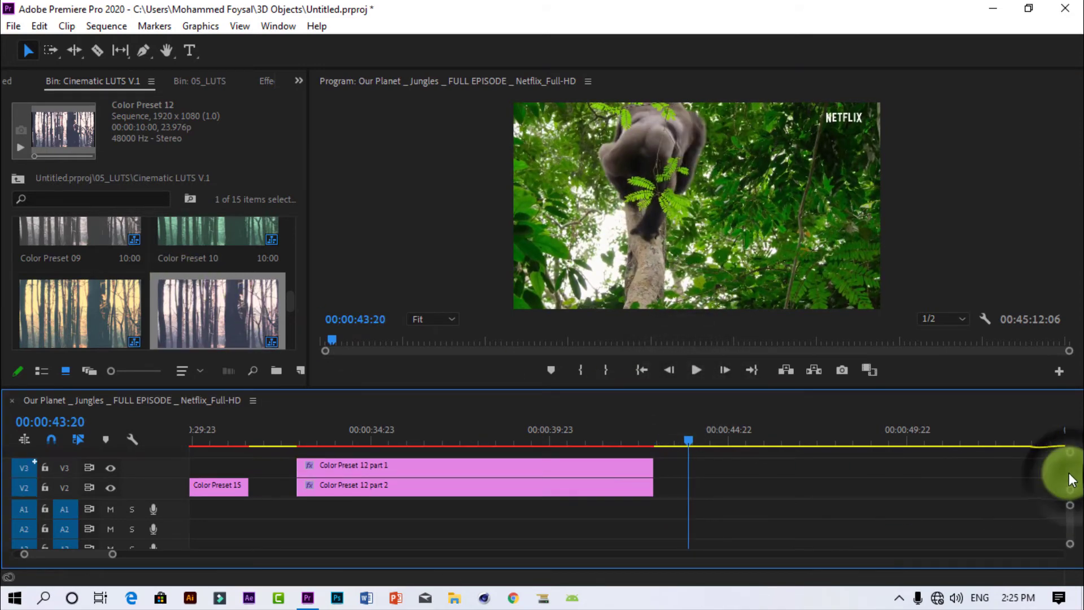
left_click(290, 307)
scroll(288, 310, "up", 2)
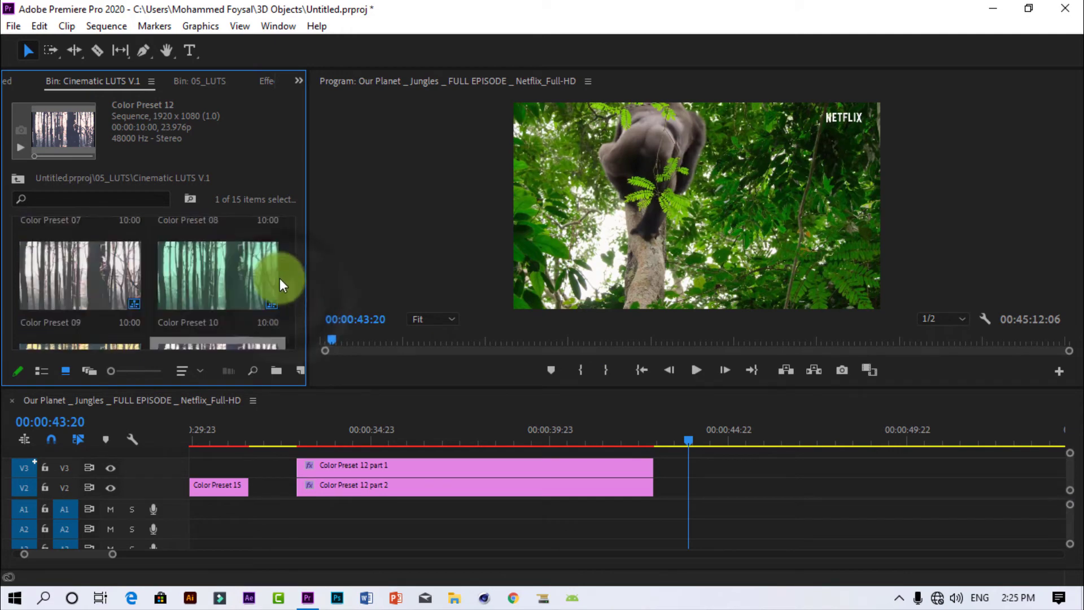
scroll(280, 249, "up", 5)
left_click(67, 260)
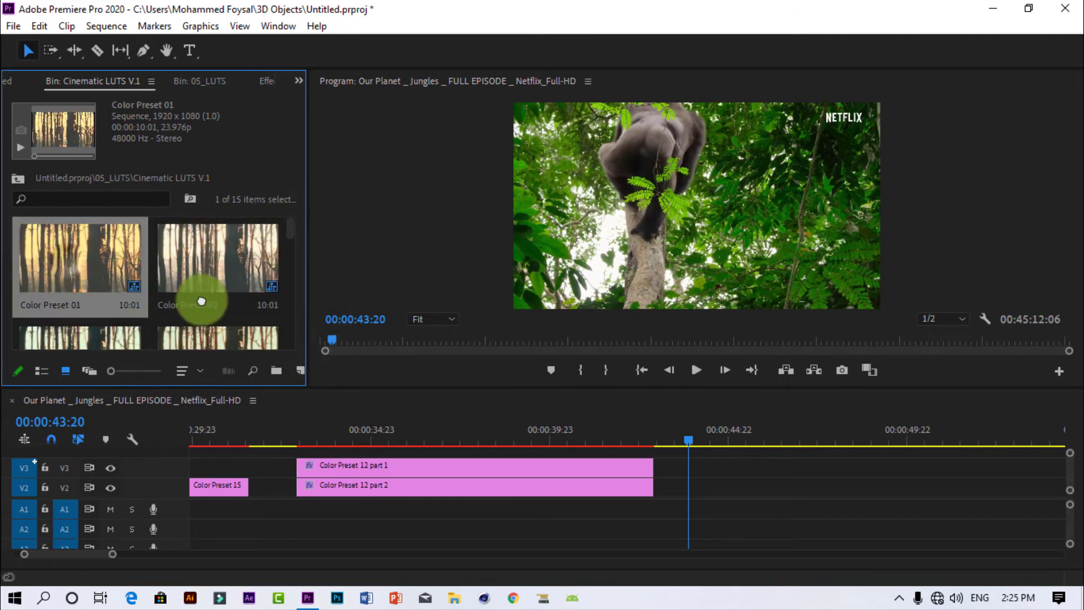
left_click_drag(202, 301, 661, 494)
left_click_drag(1071, 478, 1072, 488)
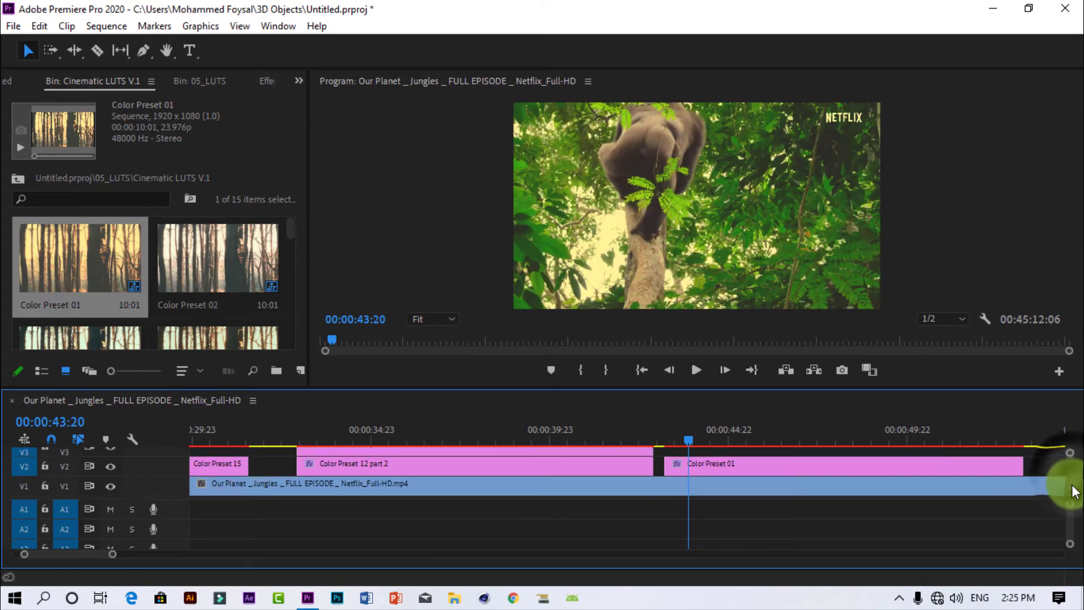
Step: Play back the Color Preset 01 segment from just before its start to check its warm grading
left_click_drag(689, 442, 644, 442)
left_click(698, 372)
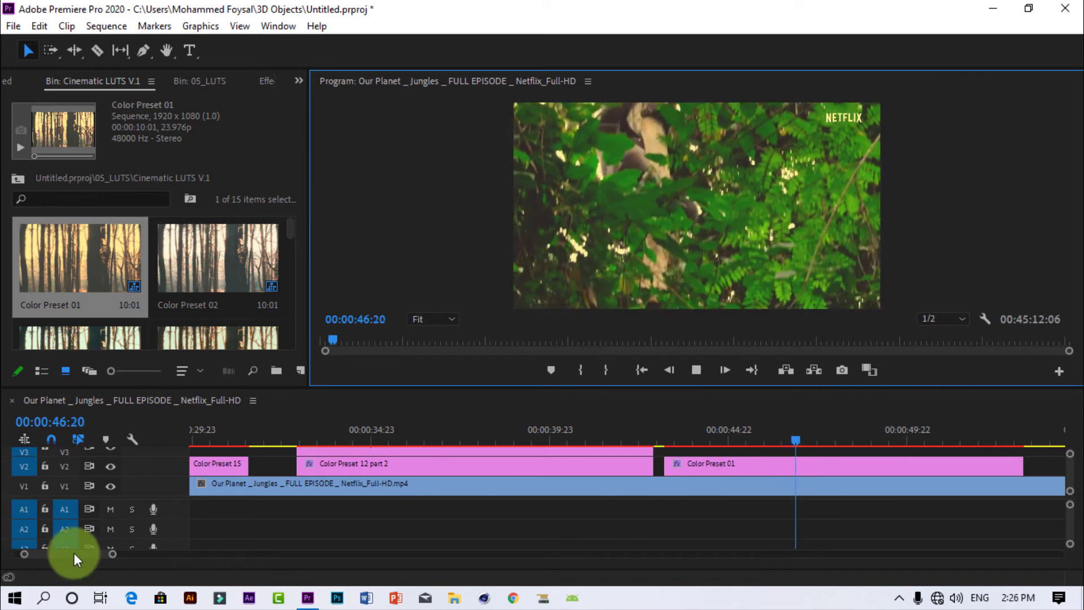
left_click(74, 553)
left_click_drag(66, 566, 67, 566)
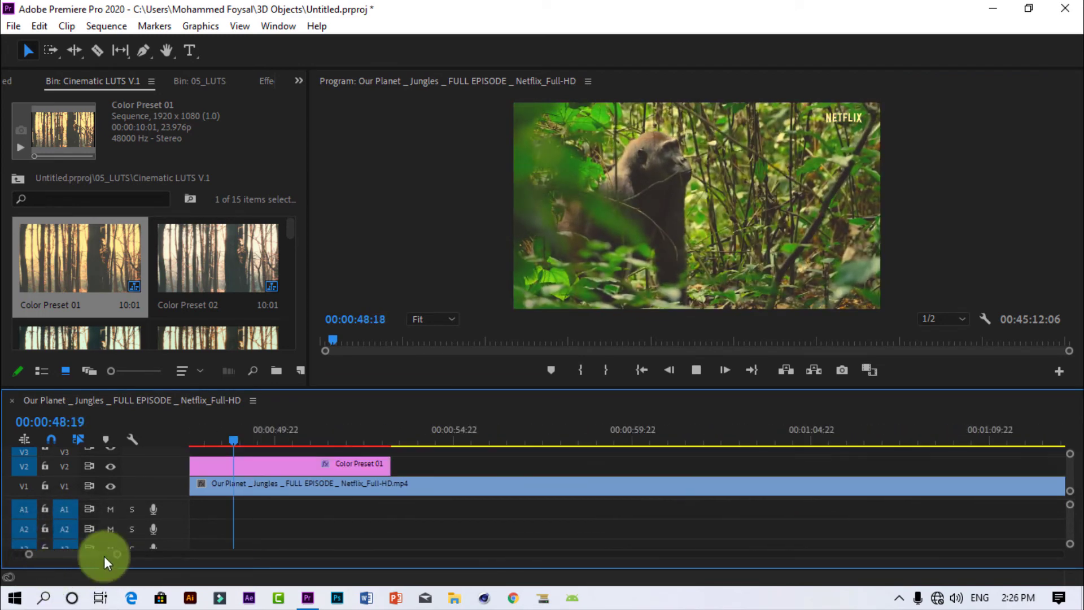
left_click(694, 370)
Step: Move the playhead to 00:00:58:23 and open the Cinematic LUTS V.2 bin inside 05_LUTS
left_click_drag(336, 448, 595, 435)
left_click(19, 178)
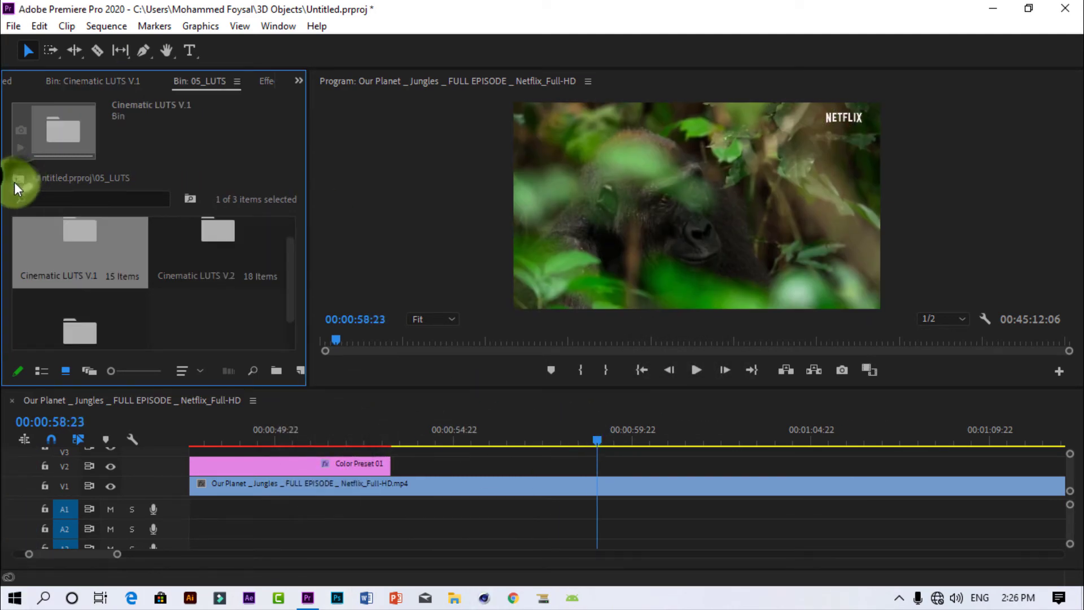
left_click(205, 291)
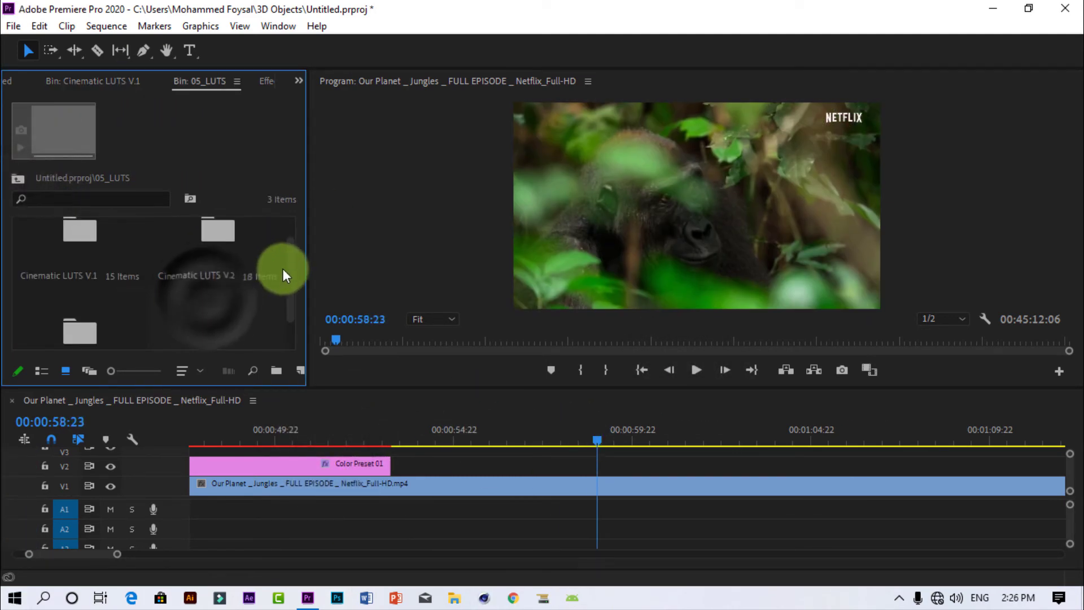
scroll(282, 268, "up", 1)
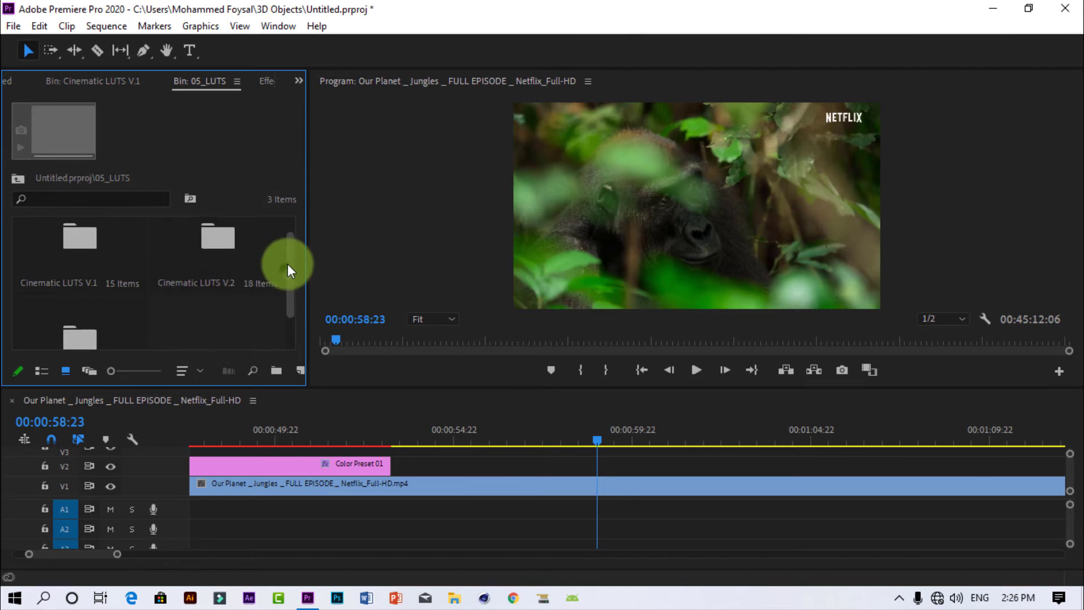
double_click(242, 273)
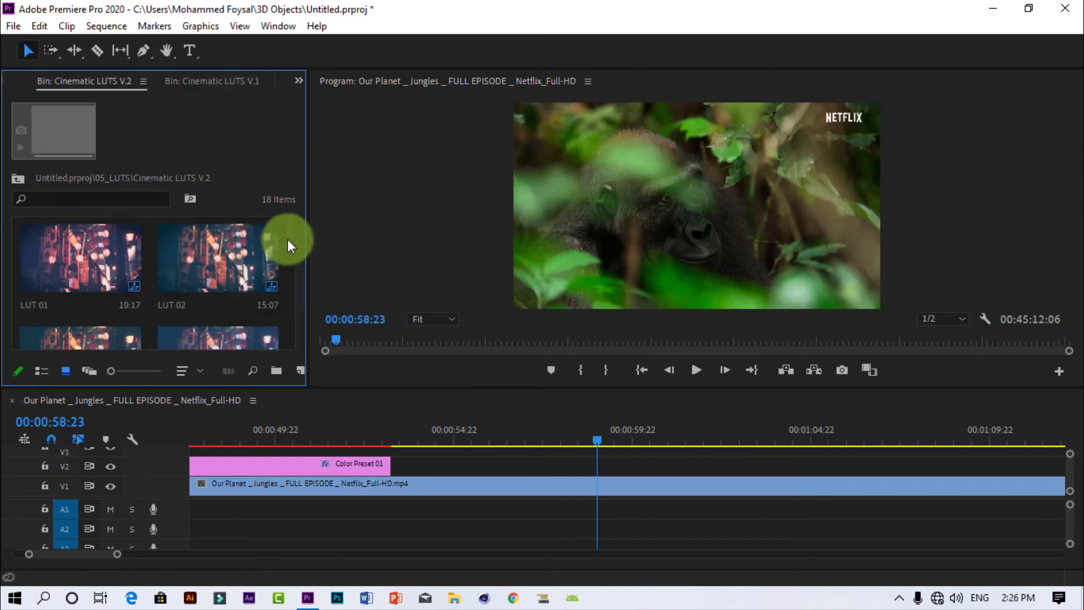
Step: Place LUT 14 from track V2 upward at about 00:00:55, and play it back from 00:00:53:12
scroll(290, 254, "down", 6)
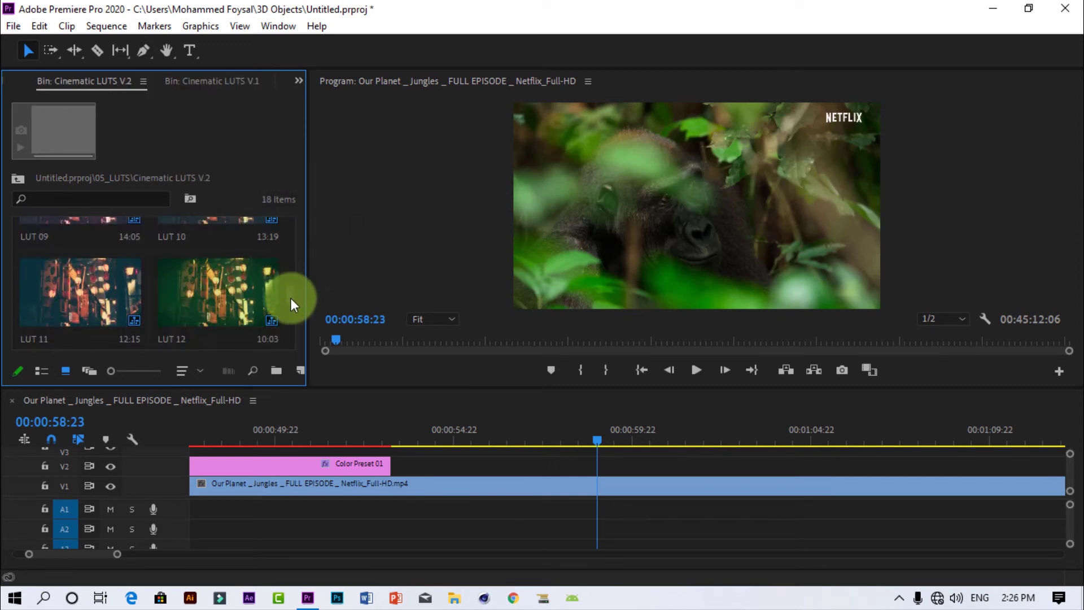
scroll(290, 298, "down", 3)
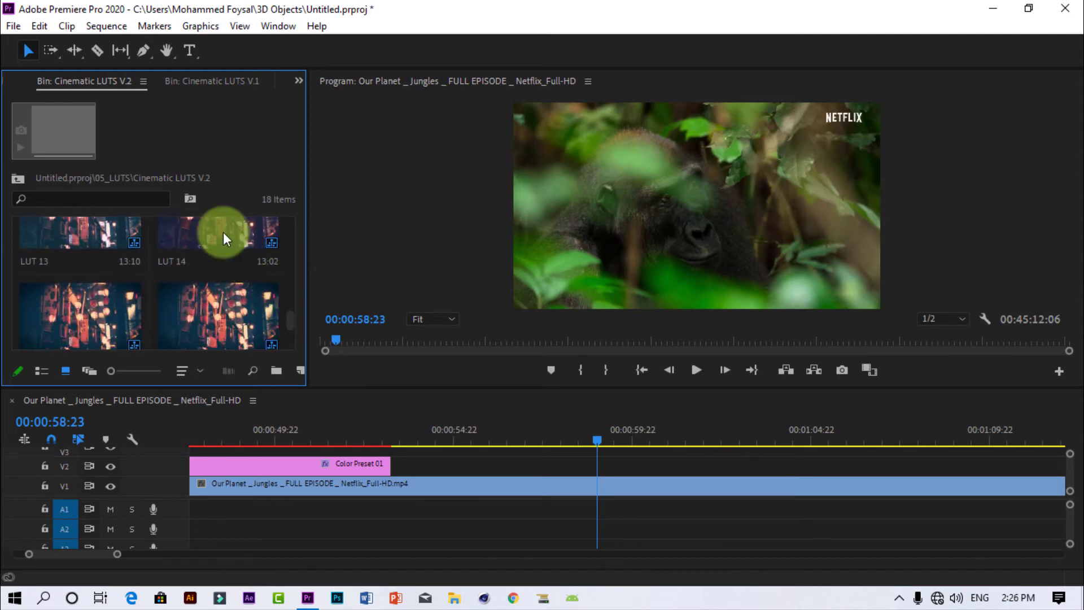
left_click_drag(222, 232, 671, 463)
left_click_drag(597, 440, 402, 440)
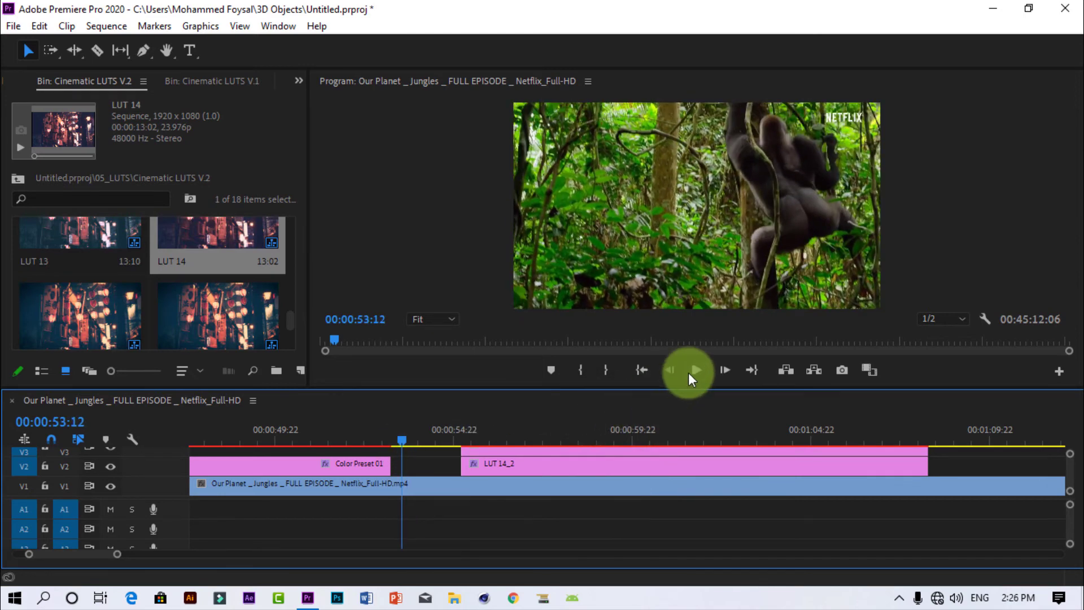
left_click(695, 371)
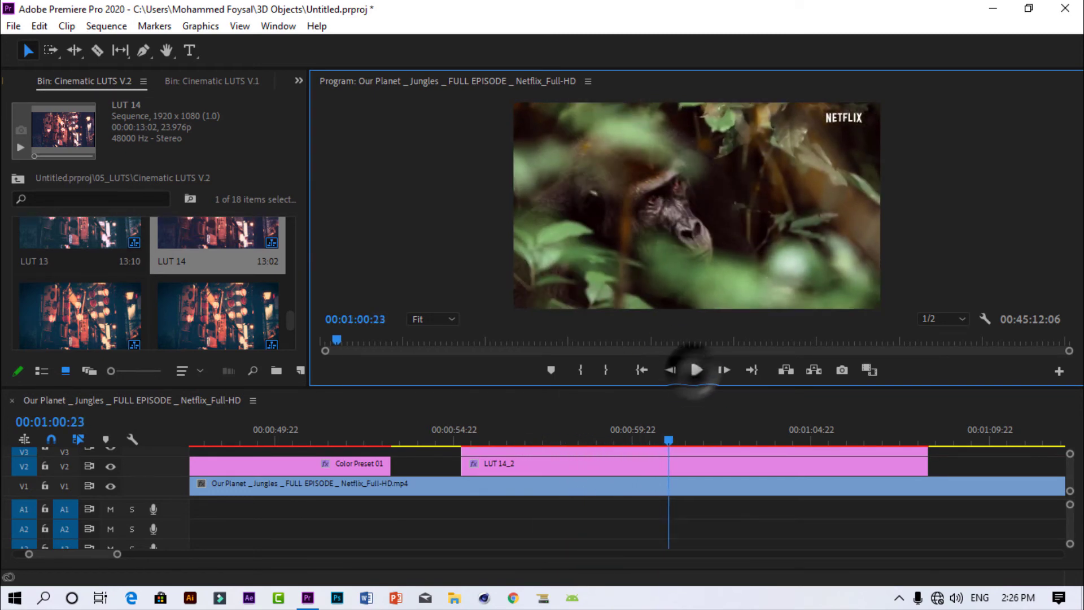
Step: Move the playhead to 00:01:34:06 and open the Cinematic LUTS V.3 bin inside 05_LUTS
left_click_drag(118, 558, 179, 566)
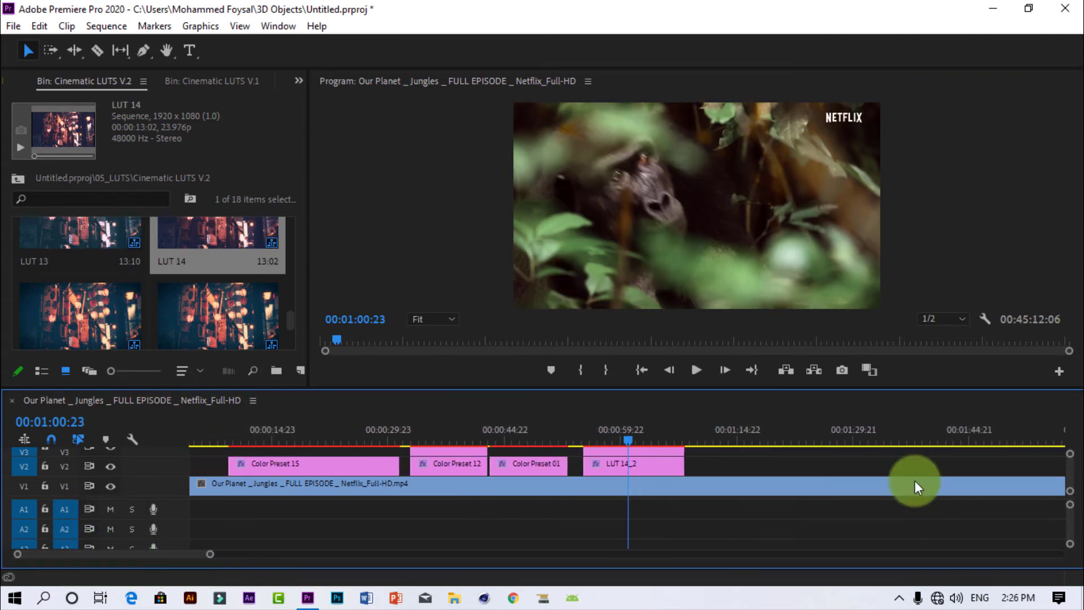
left_click_drag(1073, 481, 1079, 489)
left_click_drag(624, 439, 886, 435)
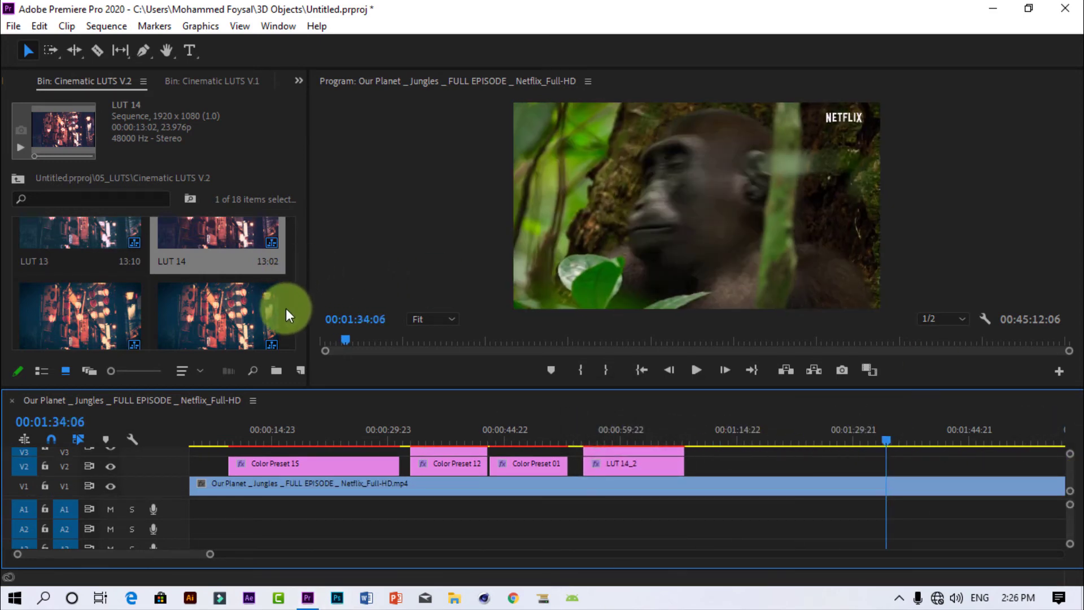
scroll(287, 310, "down", 2)
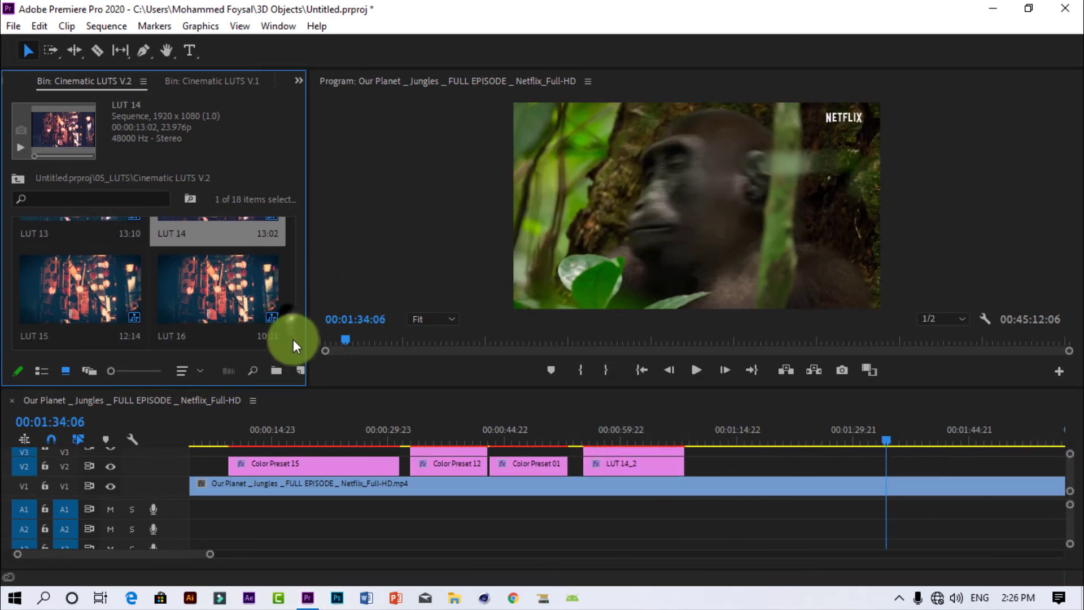
left_click(15, 179)
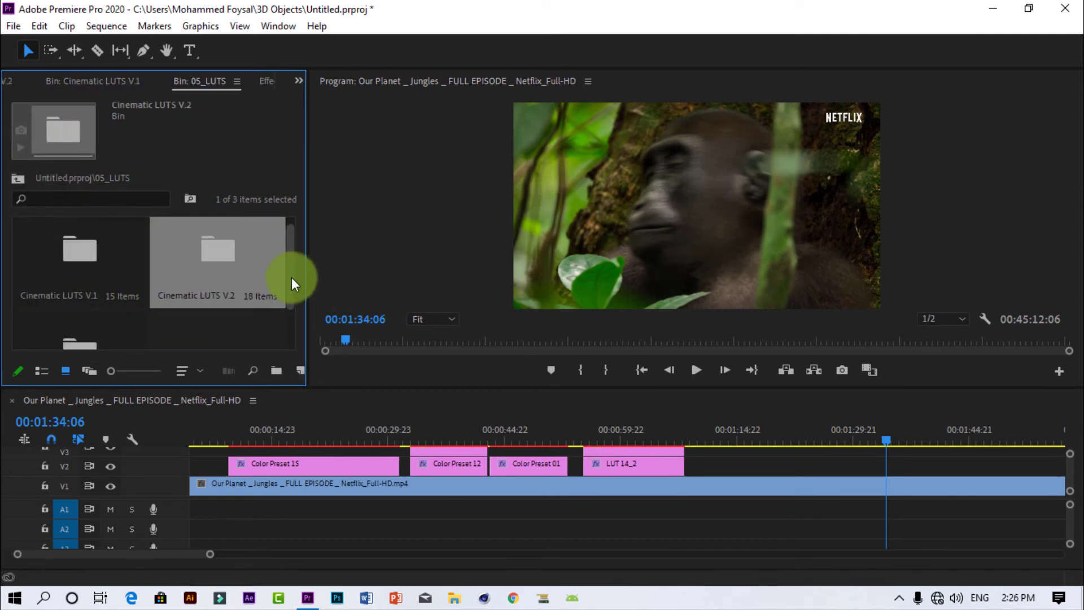
scroll(292, 276, "down", 2)
double_click(93, 315)
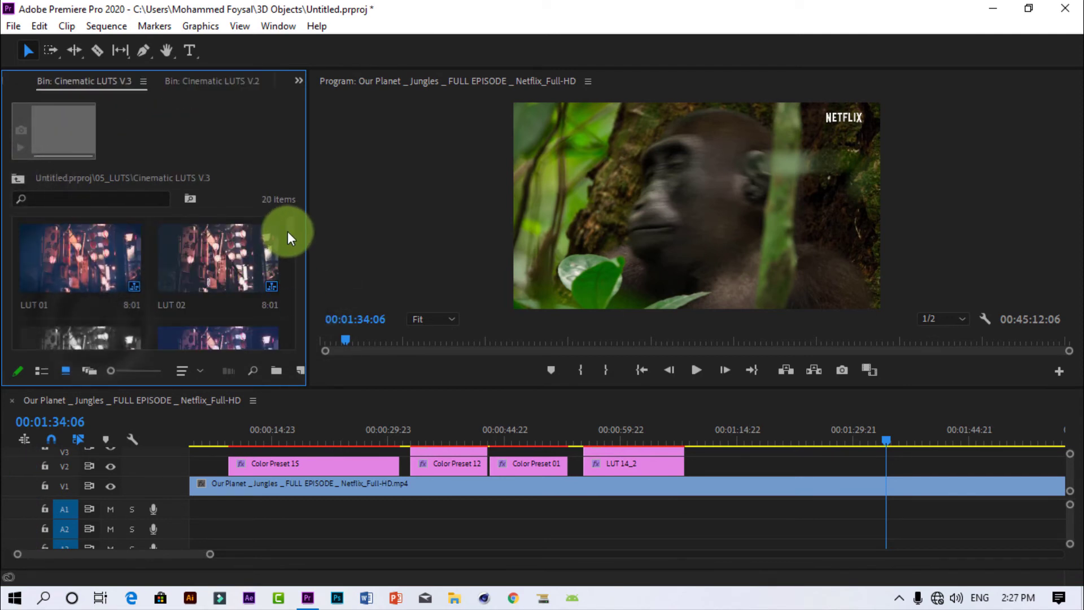
Step: Place LUT 14 from the Cinematic LUTS V.3 bin on track V2 at about 00:01:28, and play it back
scroll(296, 297, "down", 8)
scroll(293, 310, "up", 2)
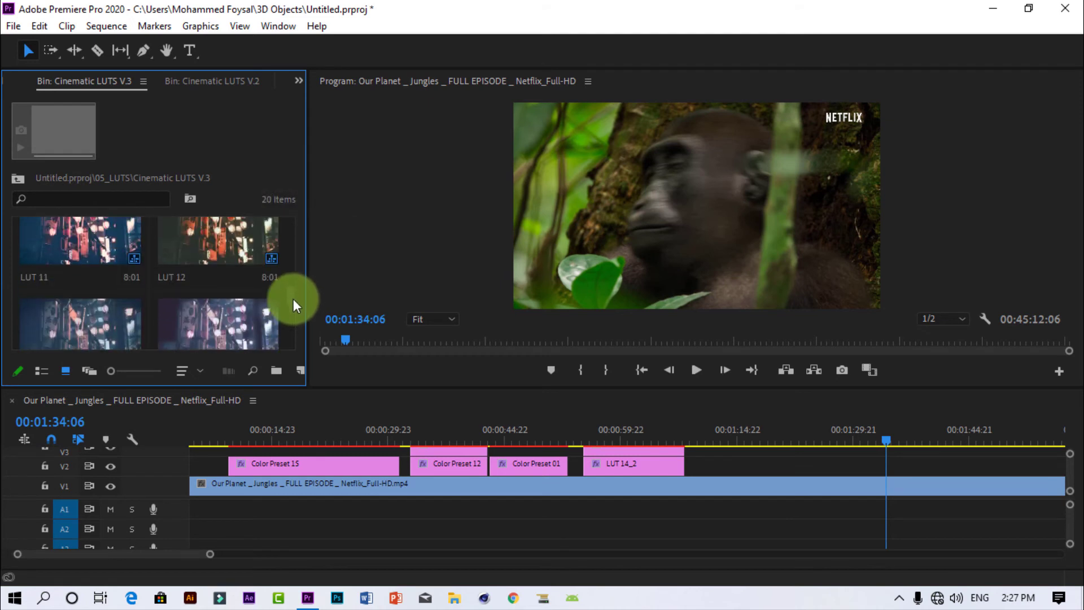
left_click_drag(227, 314, 834, 438)
left_click(698, 371)
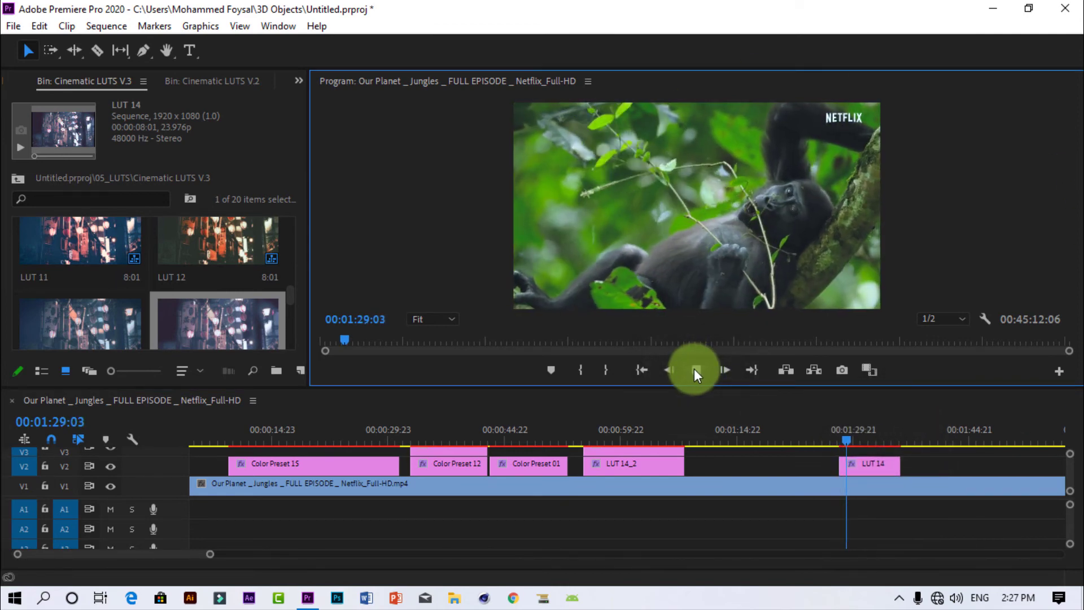
left_click(702, 373)
Step: Move and lengthen the new LUT 14 segment to span about 00:01:36 to 00:01:57, and play back across its start
left_click_drag(871, 462, 899, 467)
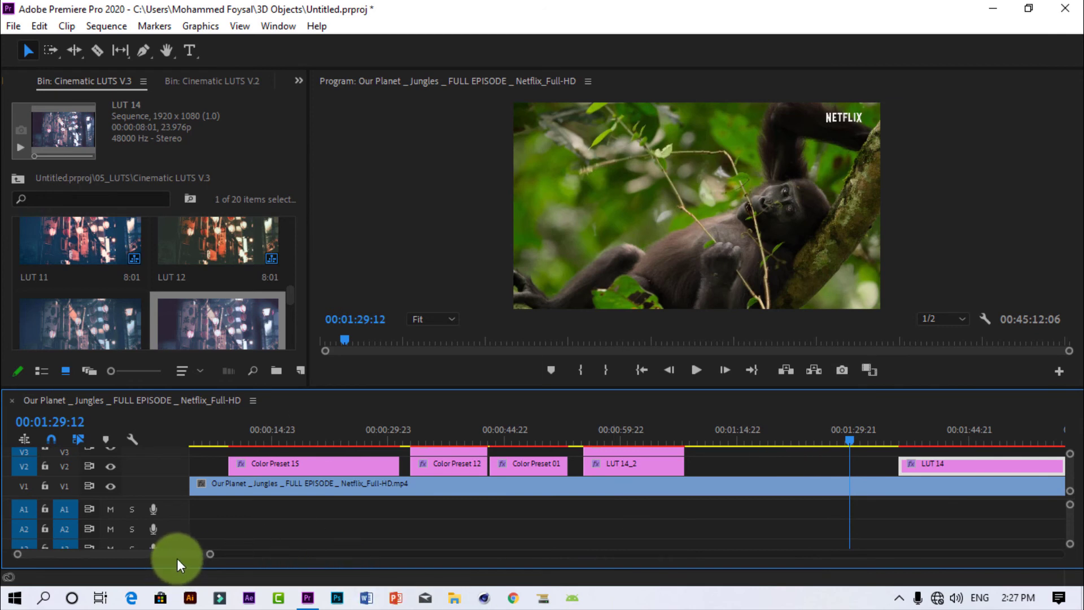
left_click_drag(180, 558, 188, 559)
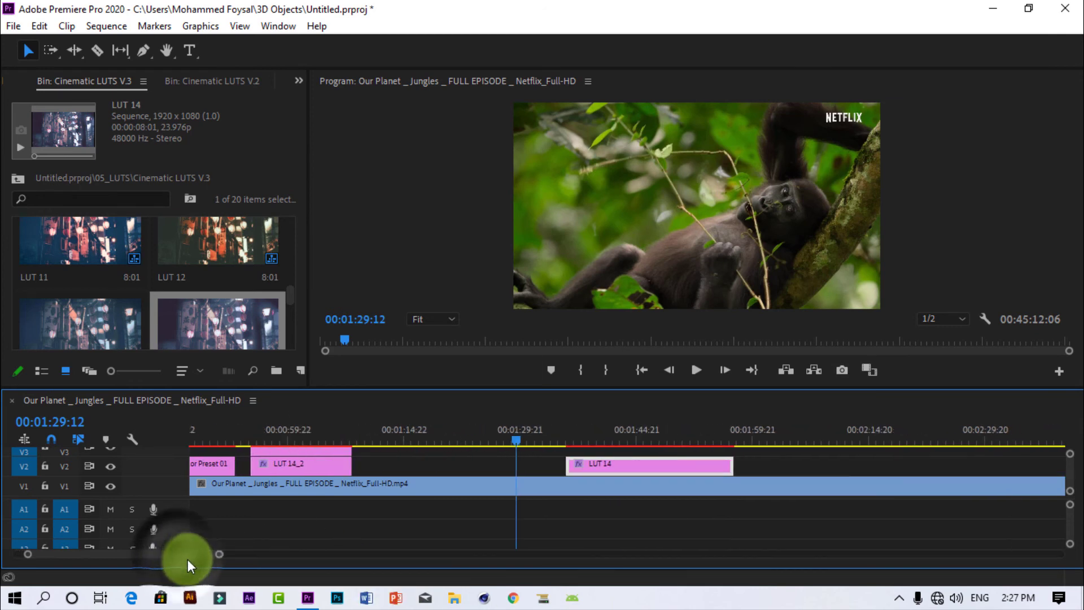
left_click(697, 373)
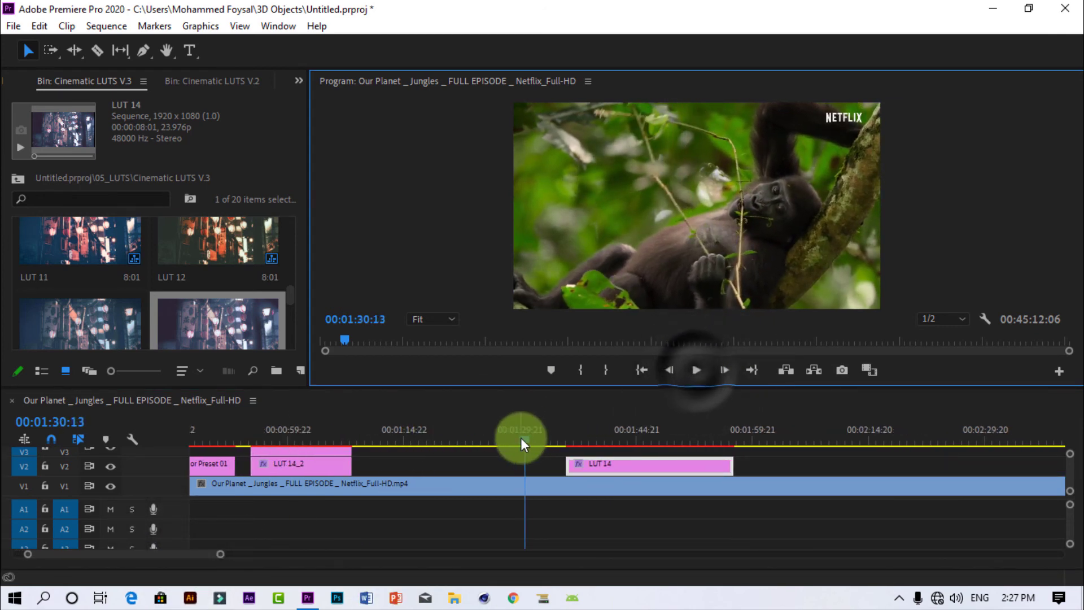
left_click_drag(520, 443, 556, 436)
left_click(697, 373)
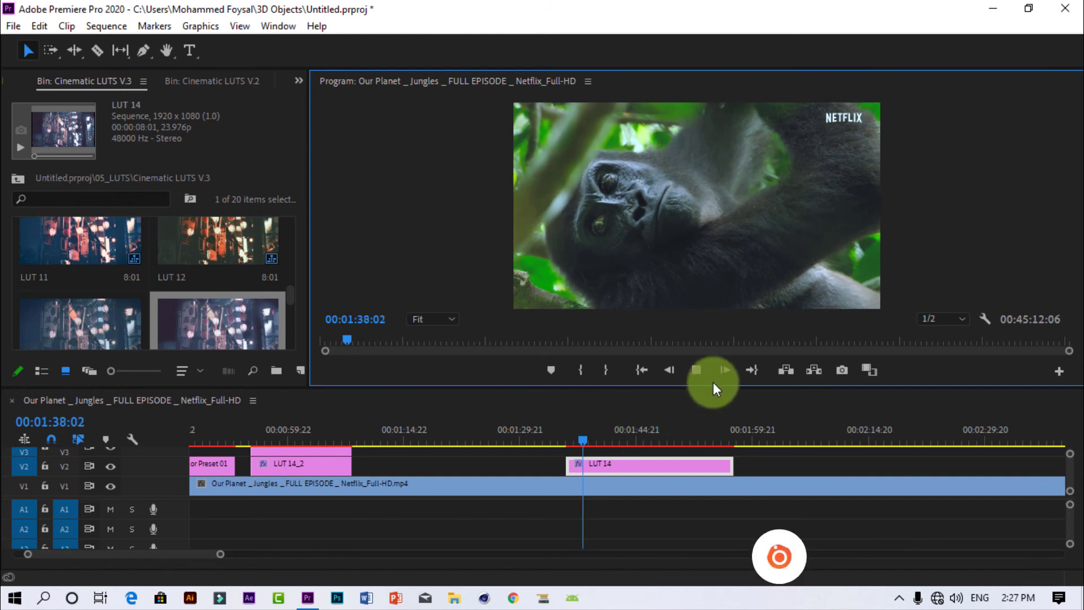
Step: Play back the end of the lengthened LUT 14 segment to compare the graded and ungraded footage
left_click_drag(585, 440, 723, 443)
left_click(696, 369)
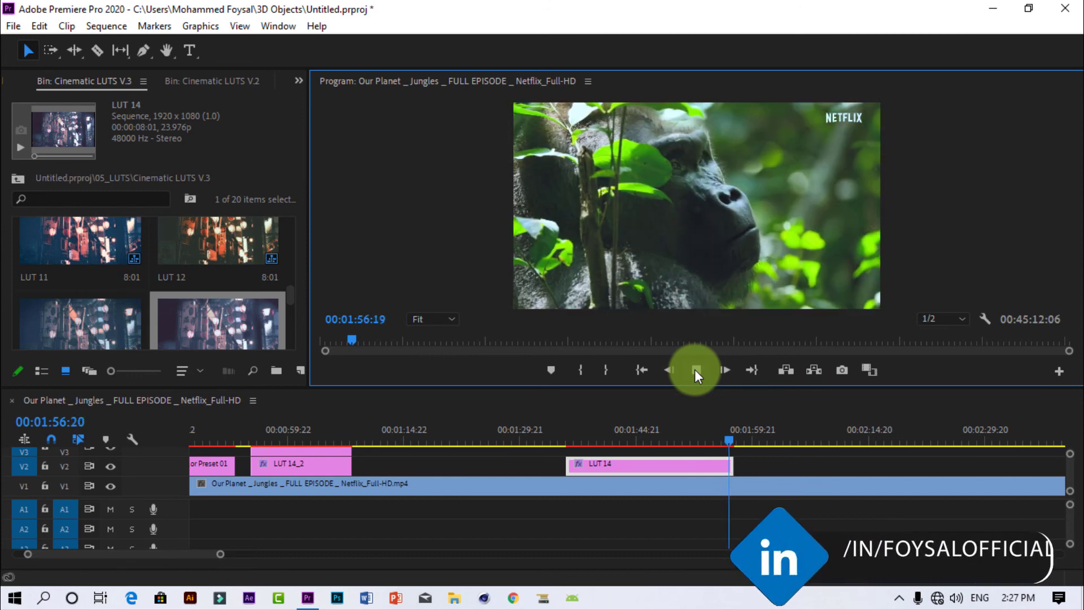
left_click(697, 373)
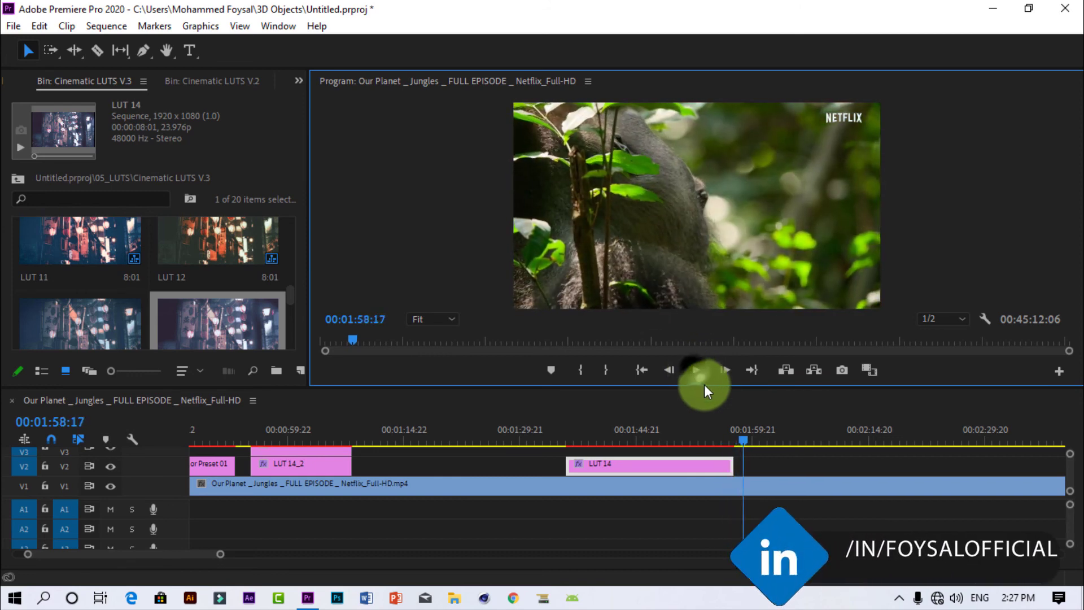
Step: Place LUT 19 from track V2 upward at about 00:02:08, and extend its V2 segment to about 00:02:27
scroll(294, 299, "down", 2)
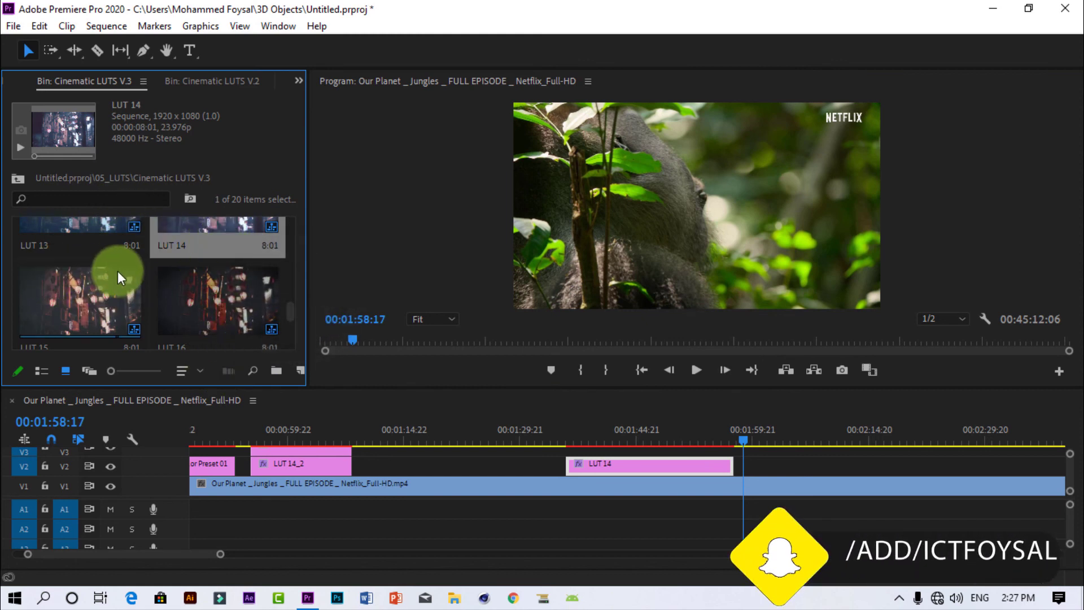
left_click_drag(292, 328, 295, 341)
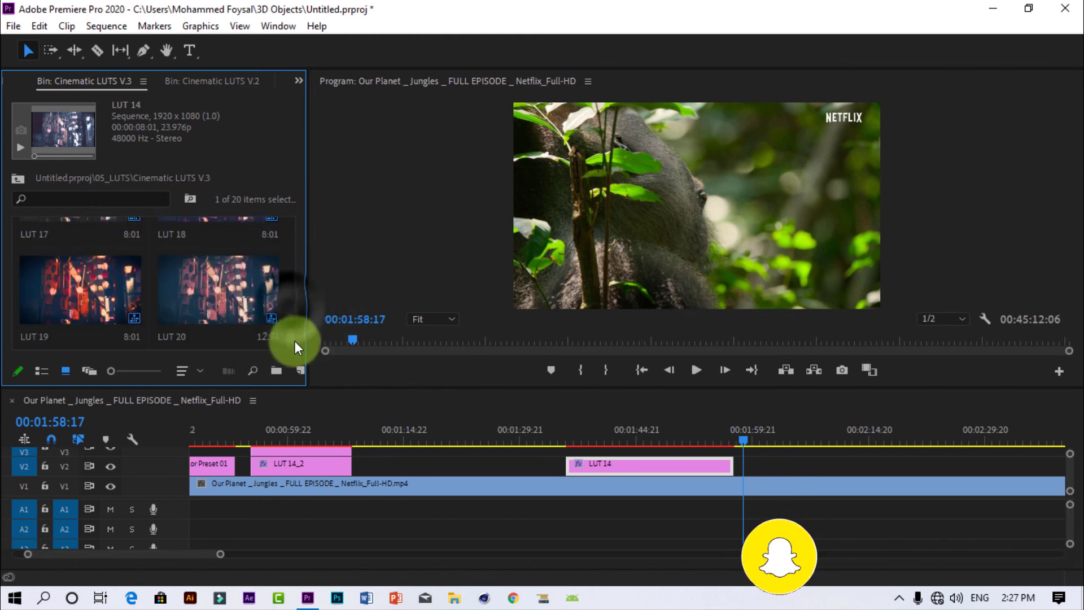
left_click_drag(113, 294, 590, 427)
left_click_drag(849, 478, 959, 465)
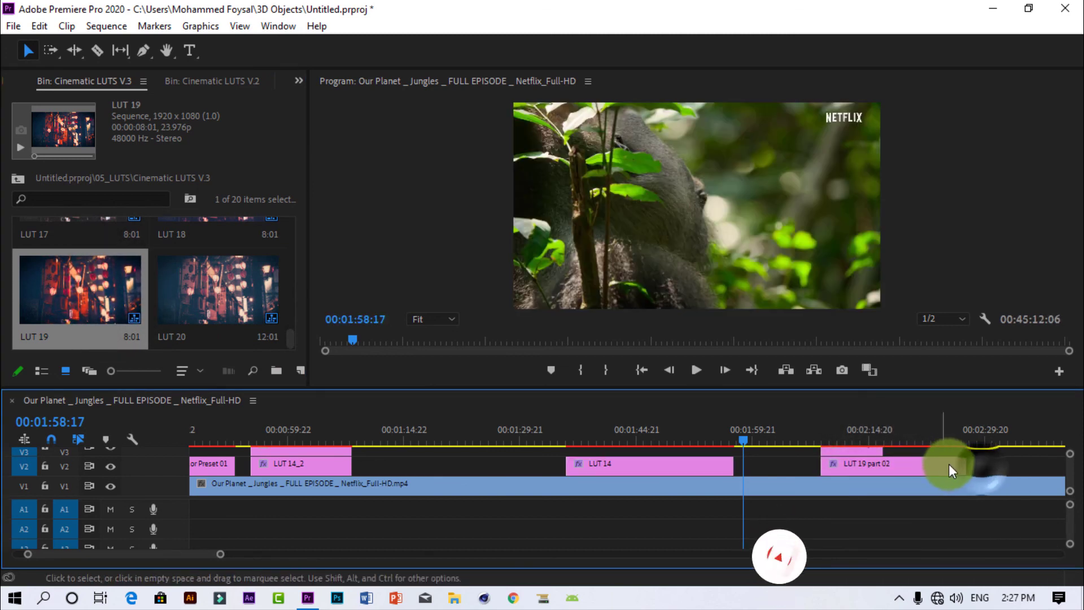
Step: Play back the LUT 19 segment from just before its start to check its grading
left_click_drag(750, 440, 808, 452)
left_click(695, 370)
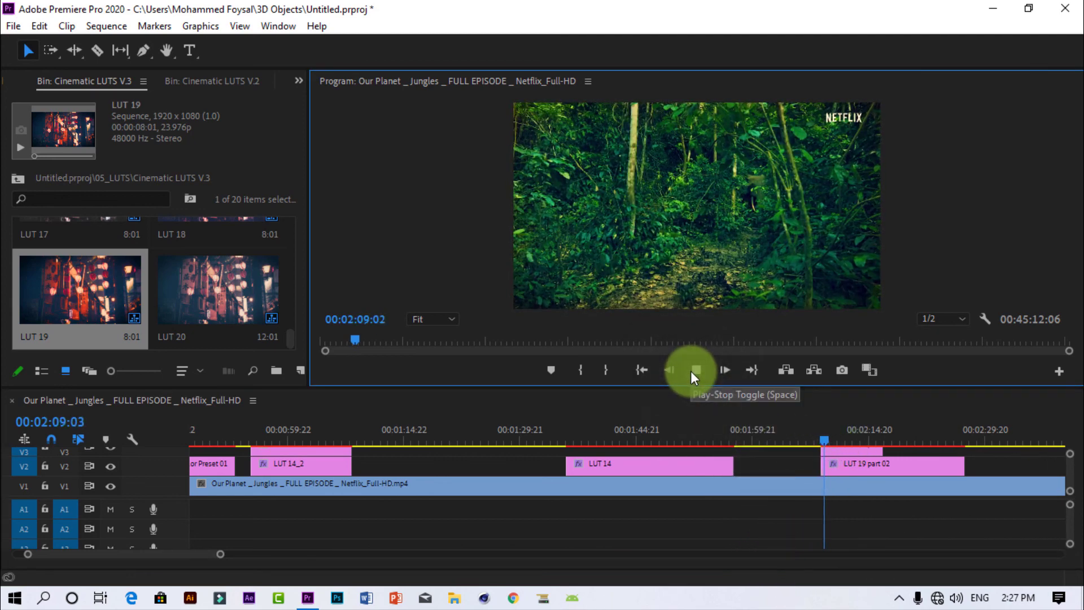
Step: Go up from the Cinematic LUTS V.3 bin to the project root and reopen the 05_LUTS bin
left_click(19, 184)
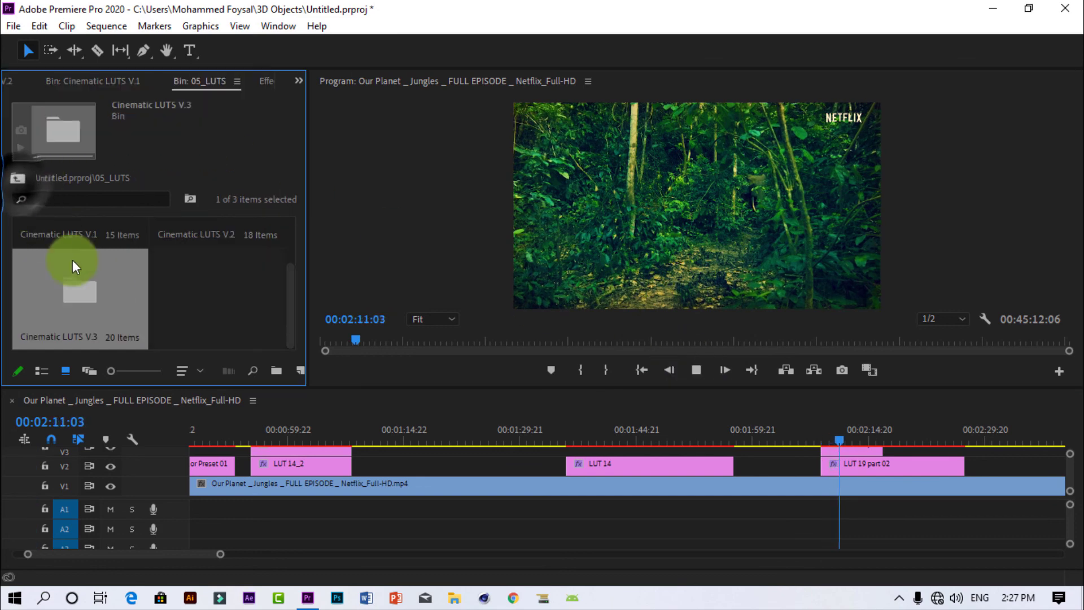
scroll(283, 267, "down", 2)
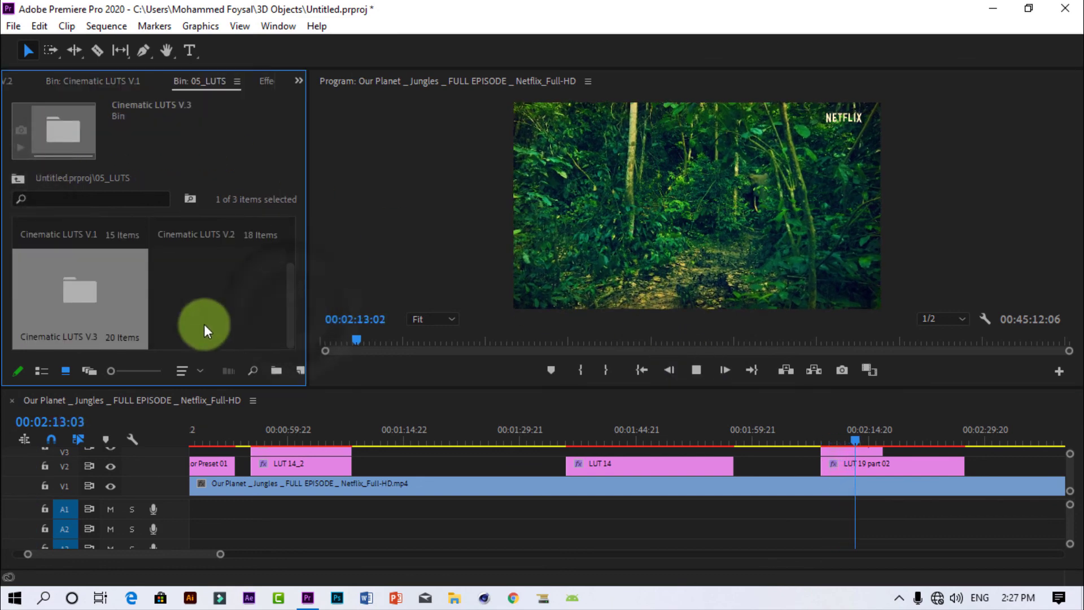
left_click(17, 180)
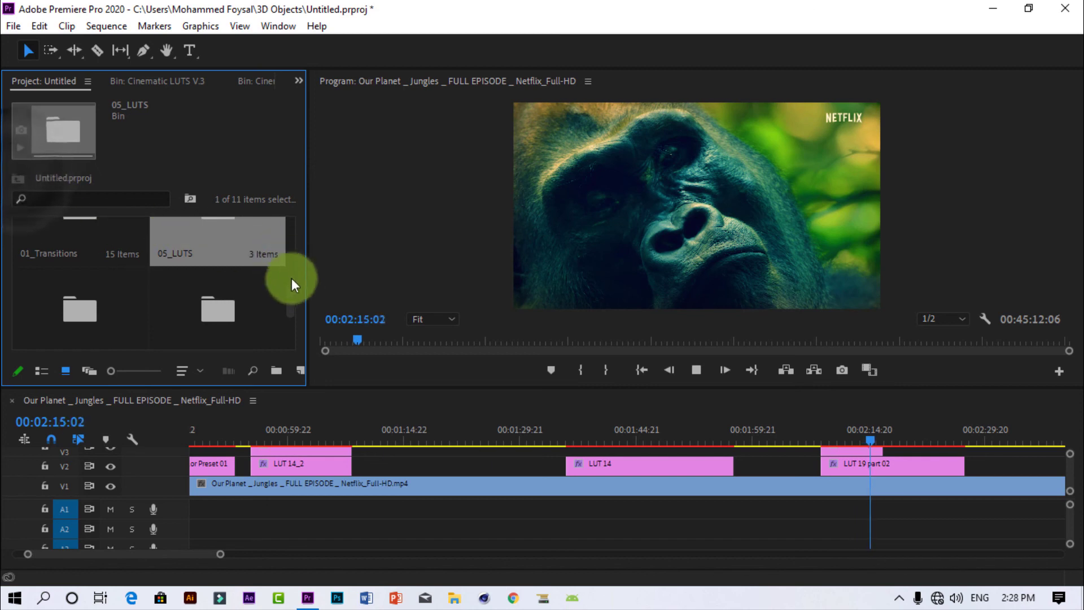
left_click_drag(294, 293, 291, 282)
double_click(219, 291)
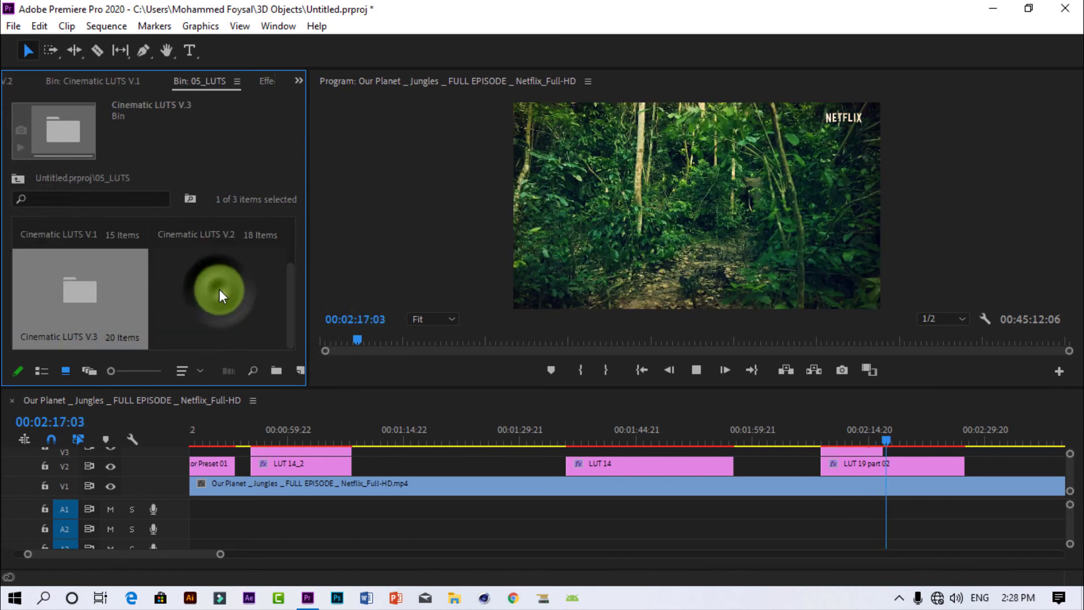